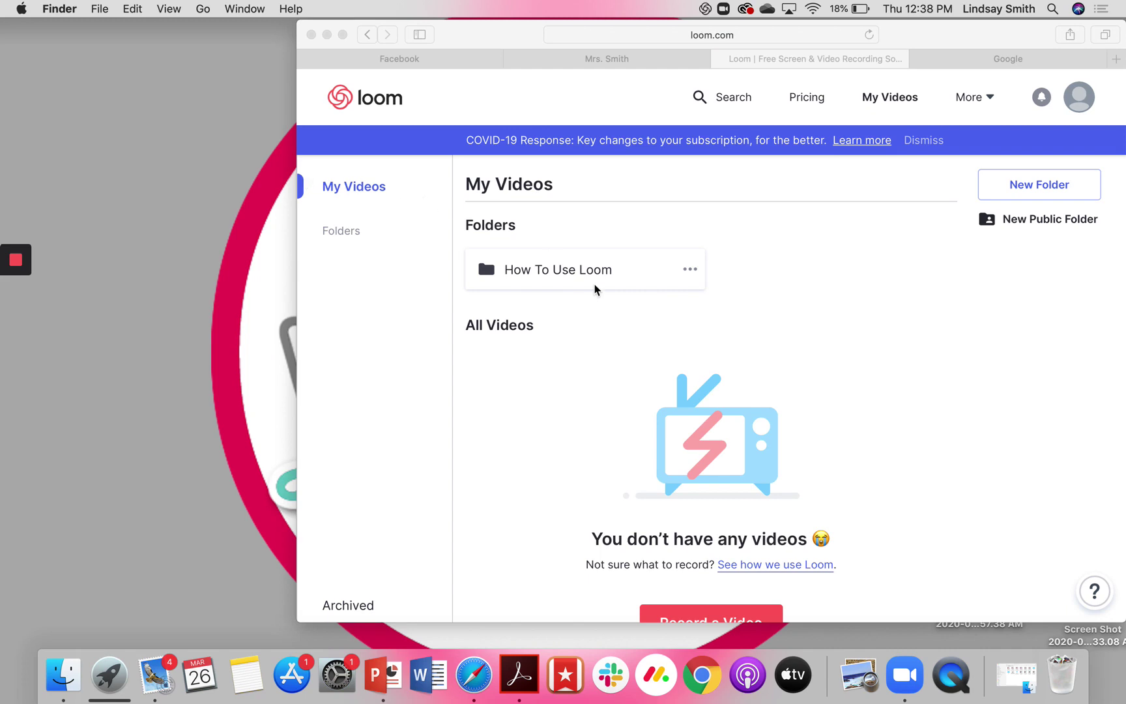
Switch to the Google Classroom page in full screen and start a new assignment in the class's Classwork
click(619, 65)
click(619, 62)
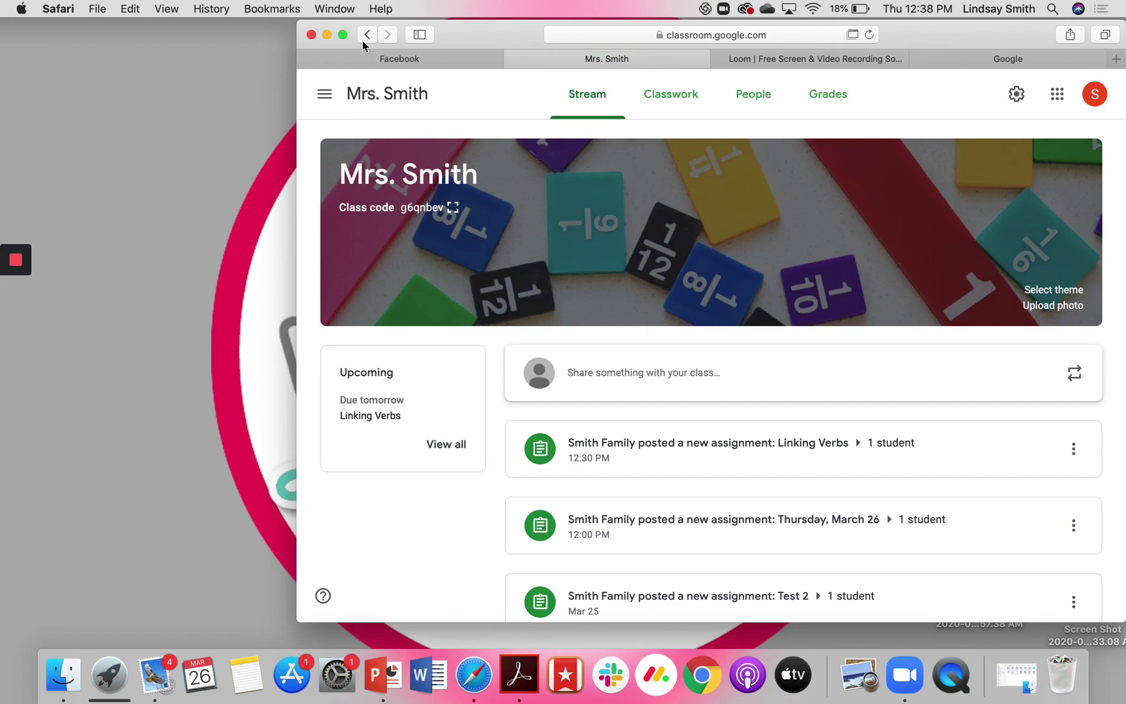
click(343, 34)
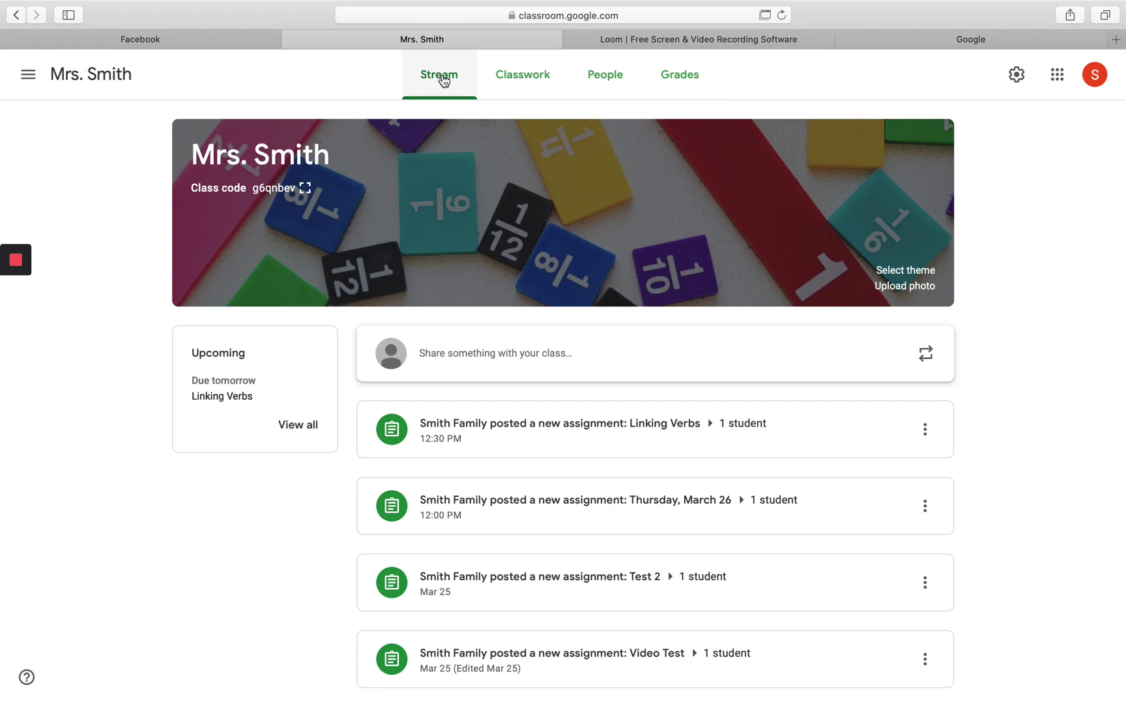
click(525, 75)
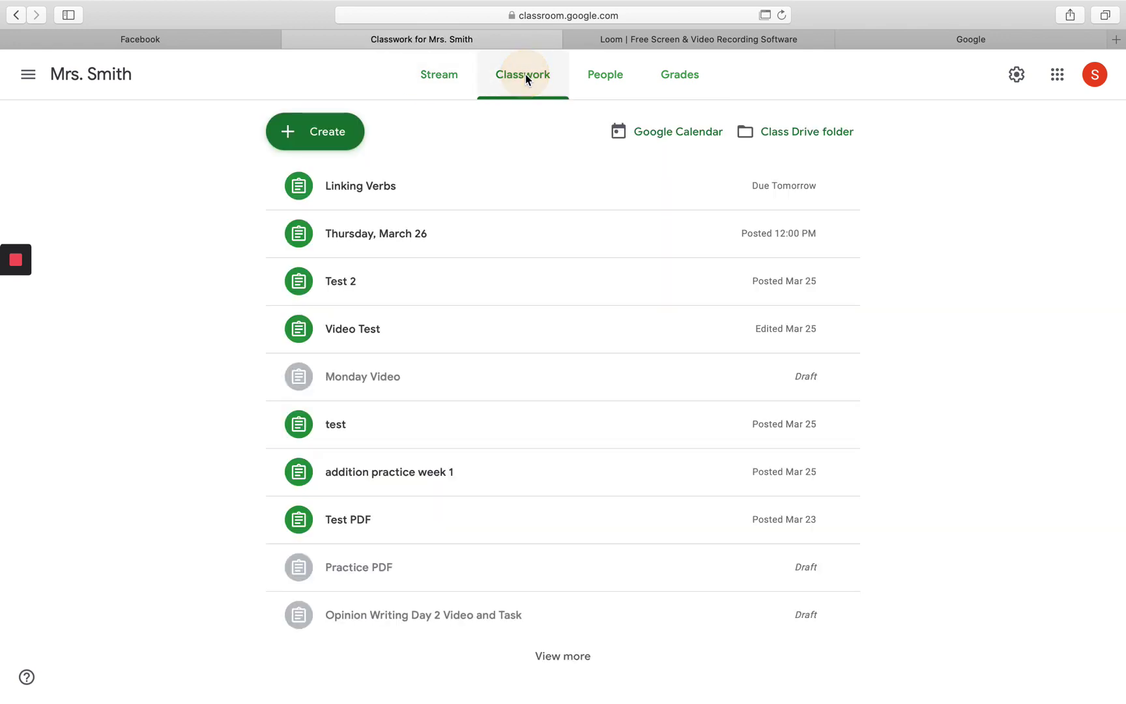
click(316, 137)
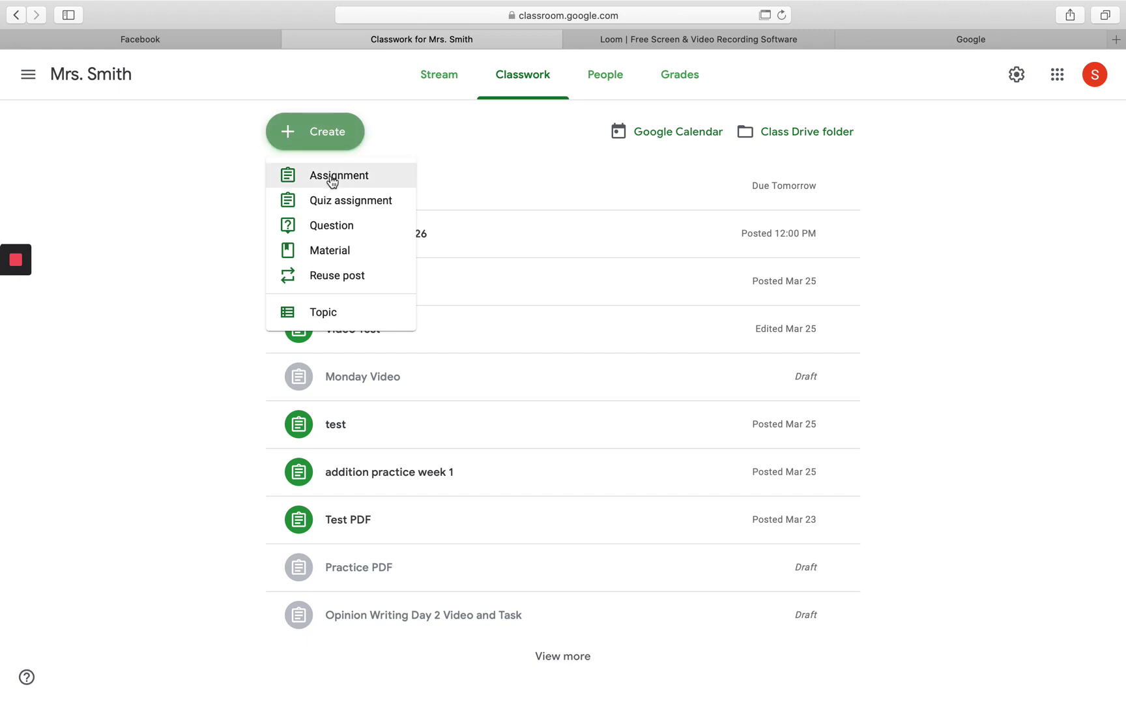
click(333, 180)
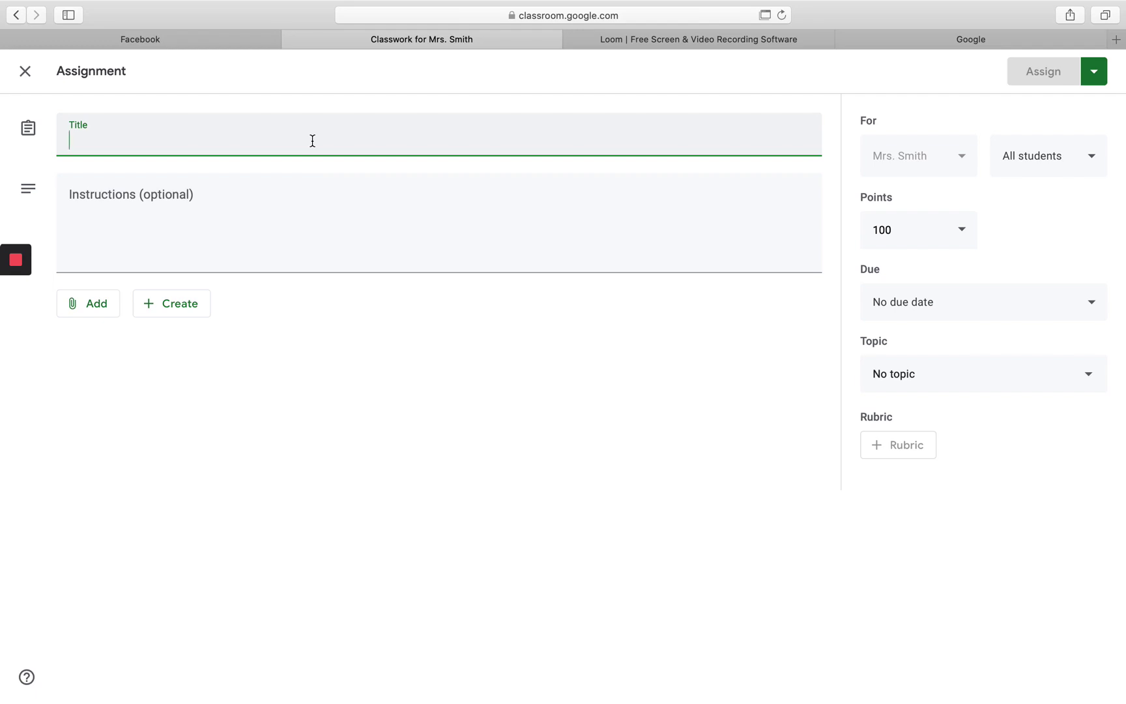
Title the assignment "Helping Verbs"
text(H)
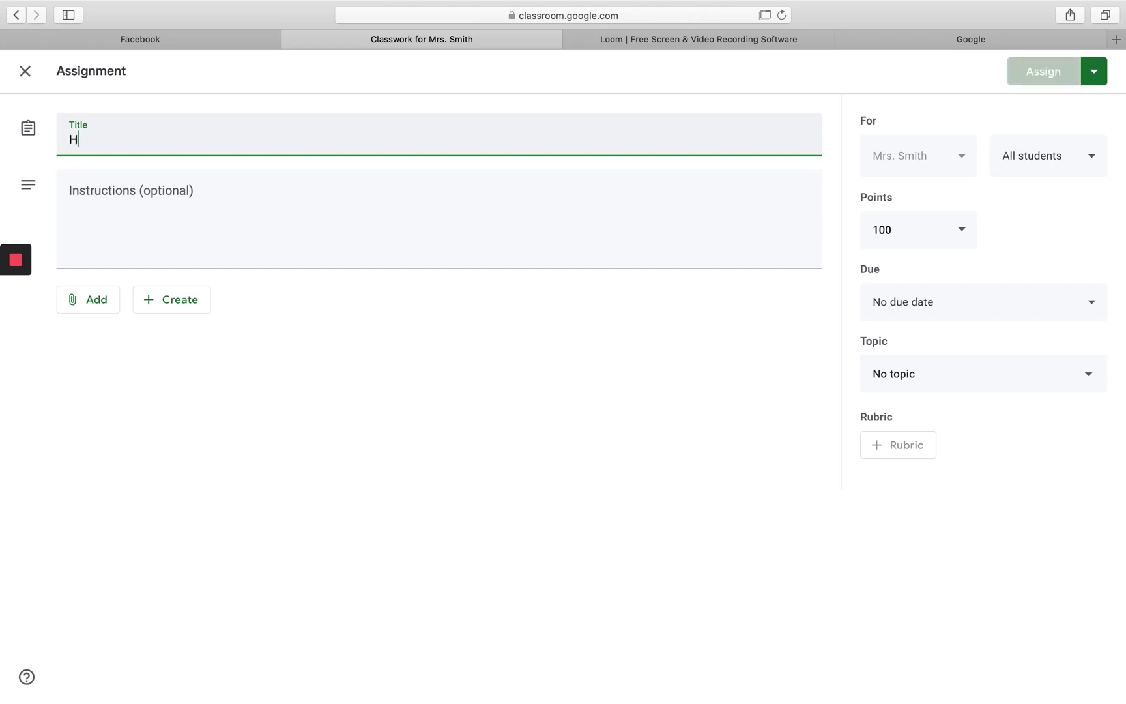
text(elping vERBS)
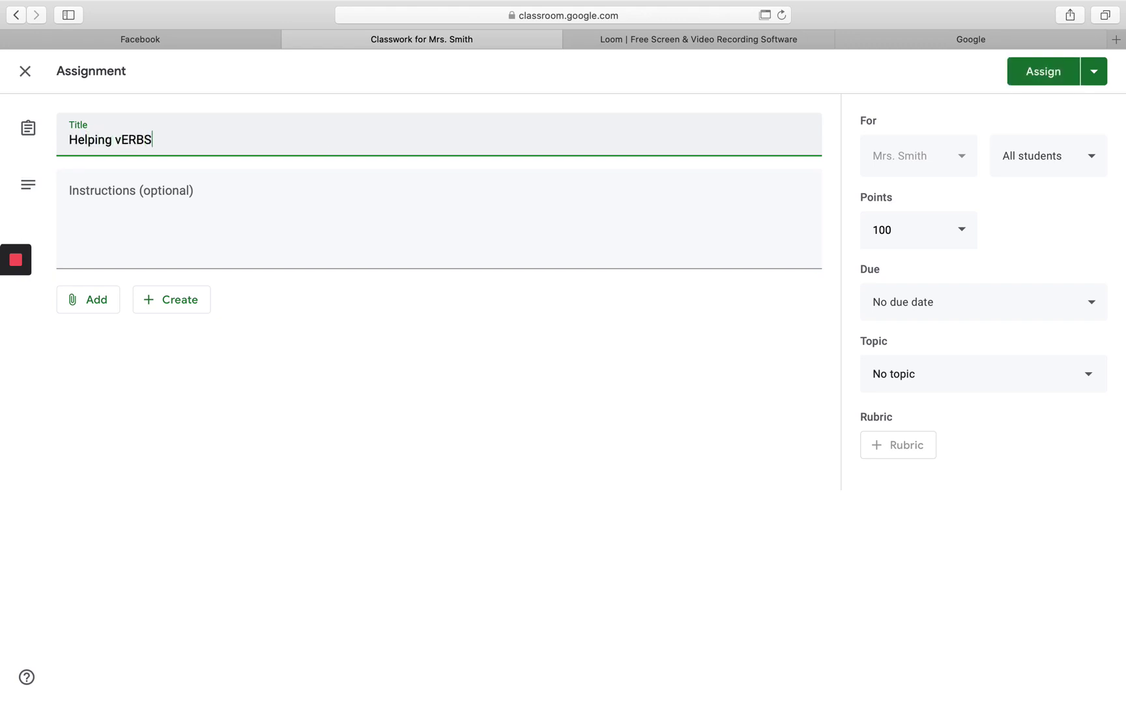
key(BackSpace)
key(BackSpace)
key(BackSpace)
key(BackSpace)
key(BackSpace)
text(Verbs)
Enter the assignment instructions "After watching the video on helping verbs, complete the assignment by typing in examples of helping verbs."
click(251, 194)
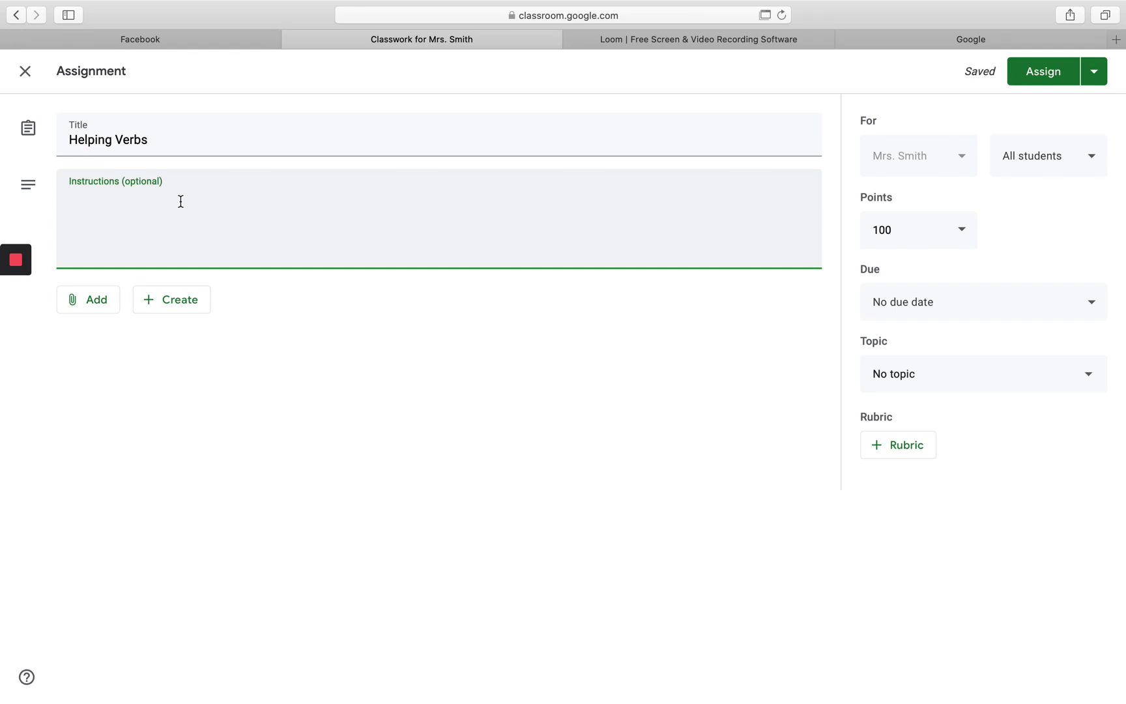
text(After )
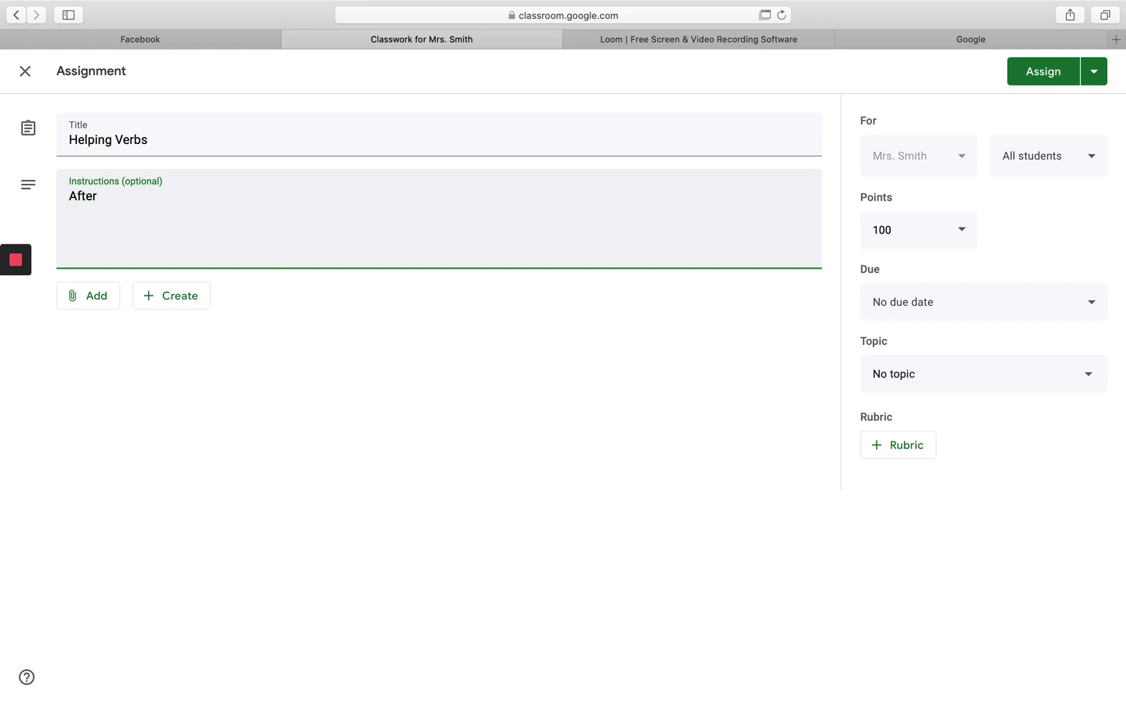
text(watching the video )
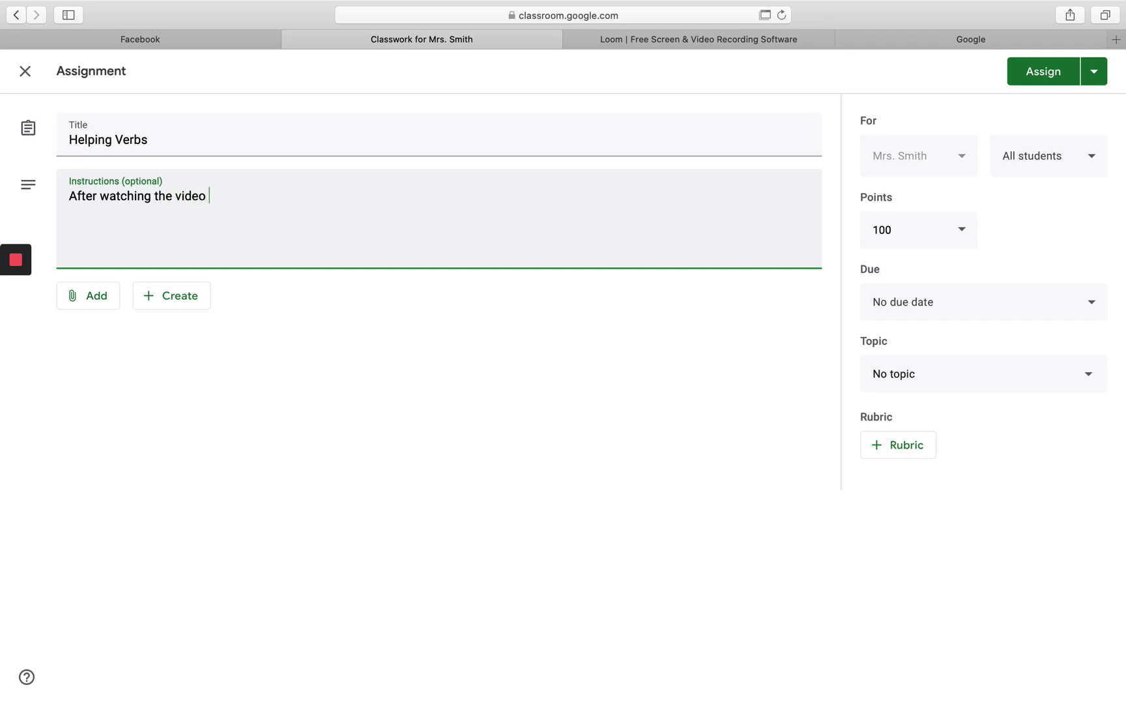
text(on helping verbs, complet)
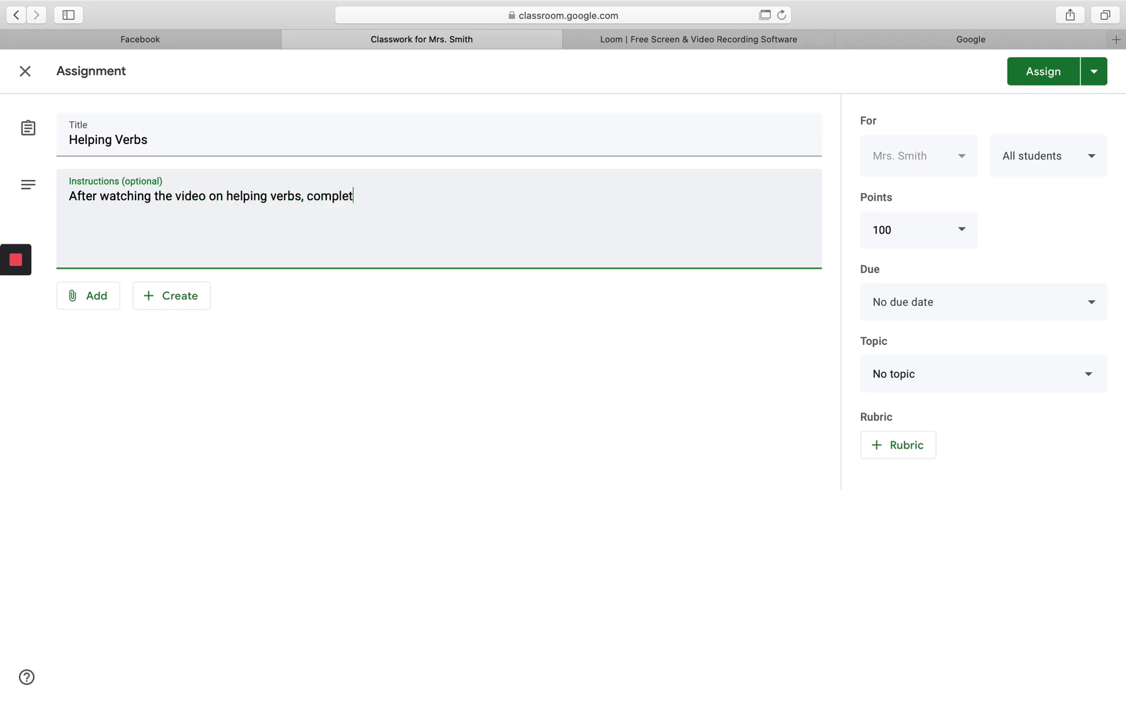
text(e the assignment by t)
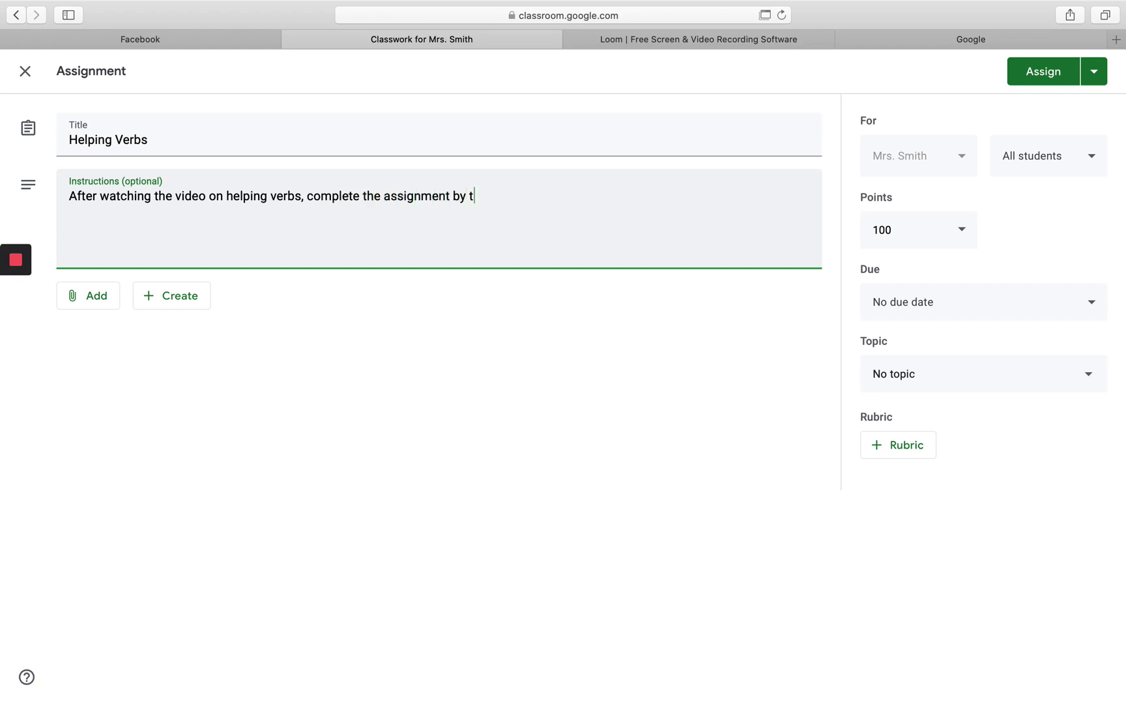
text(yping in example)
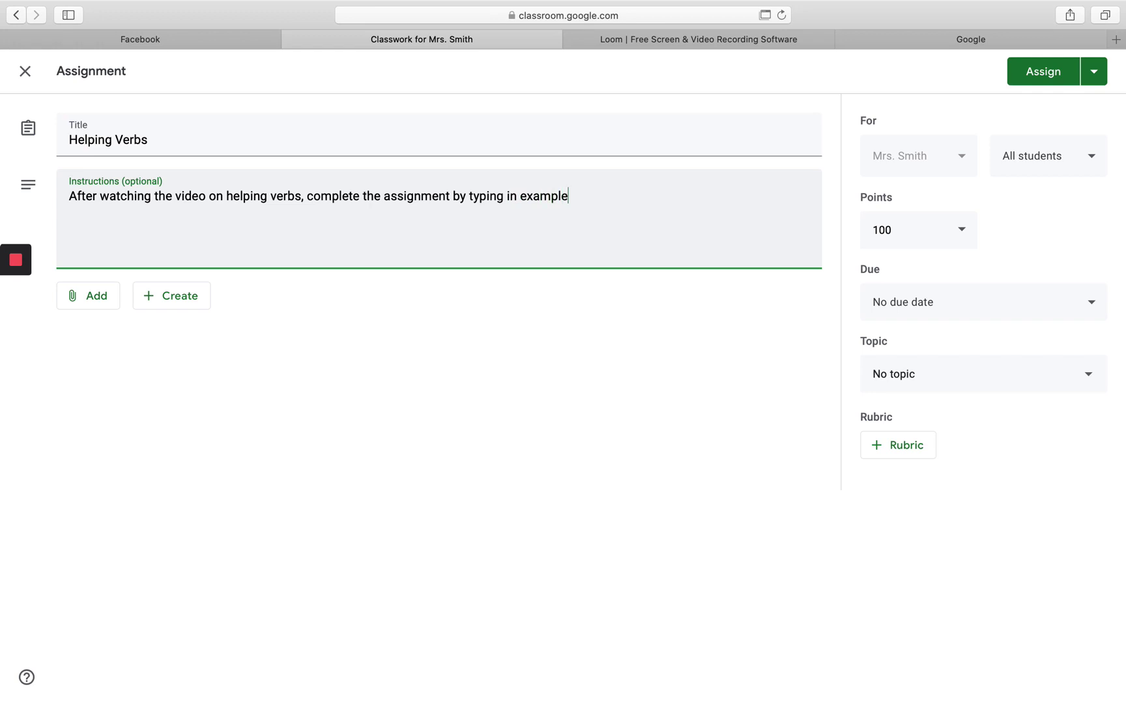
text(s of helping verbs.)
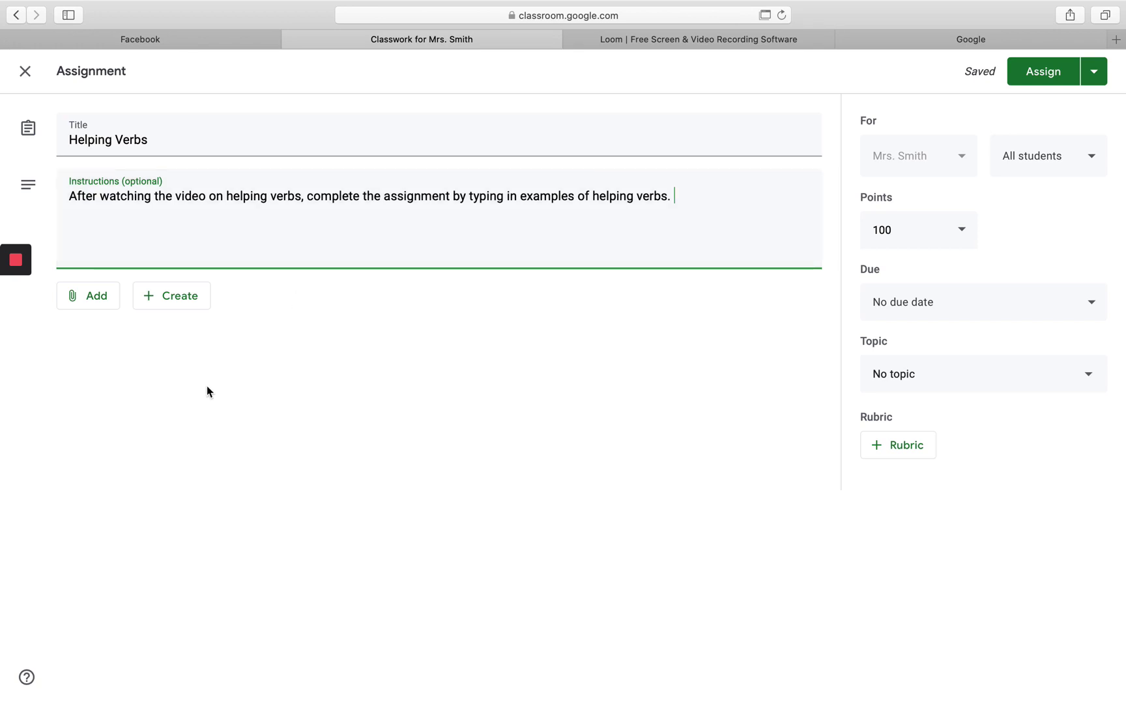
Attach a newly created Google Slides presentation to the assignment and set it to make a copy for each student
click(102, 299)
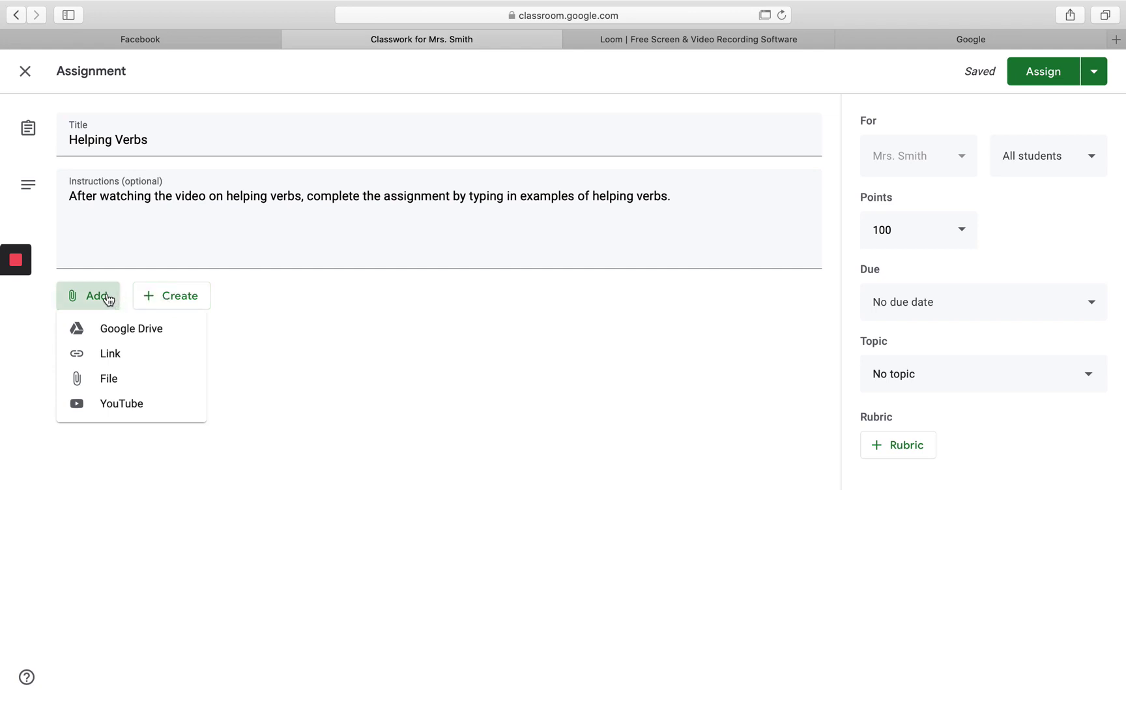
click(274, 316)
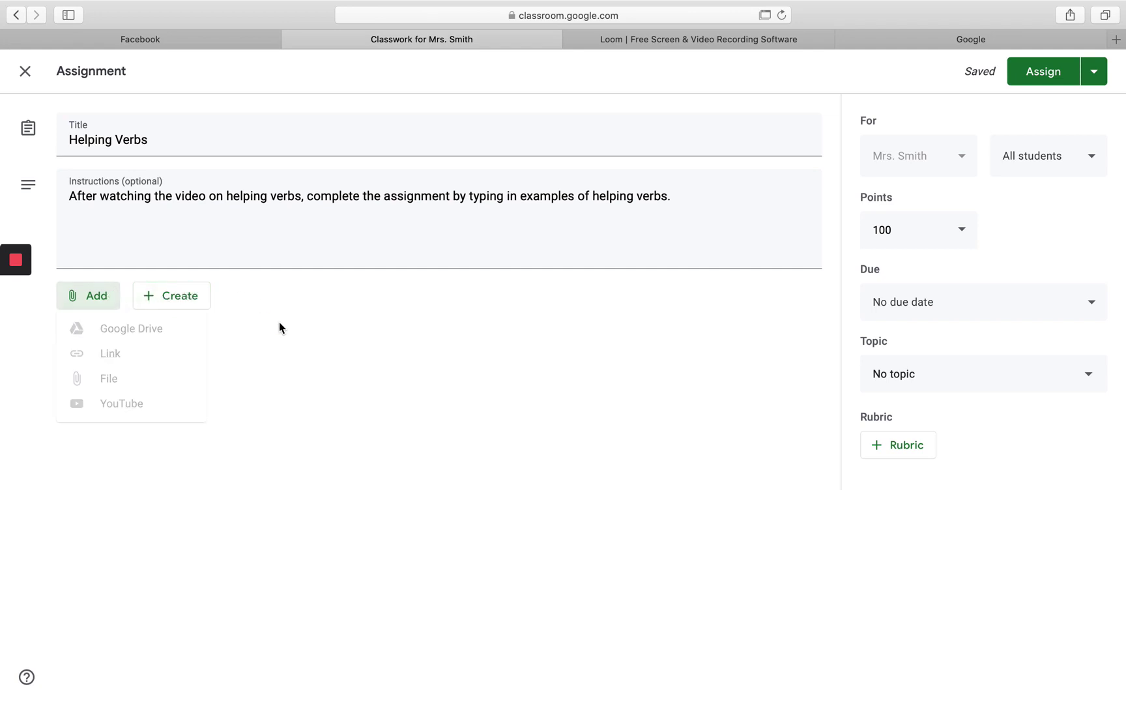
click(189, 301)
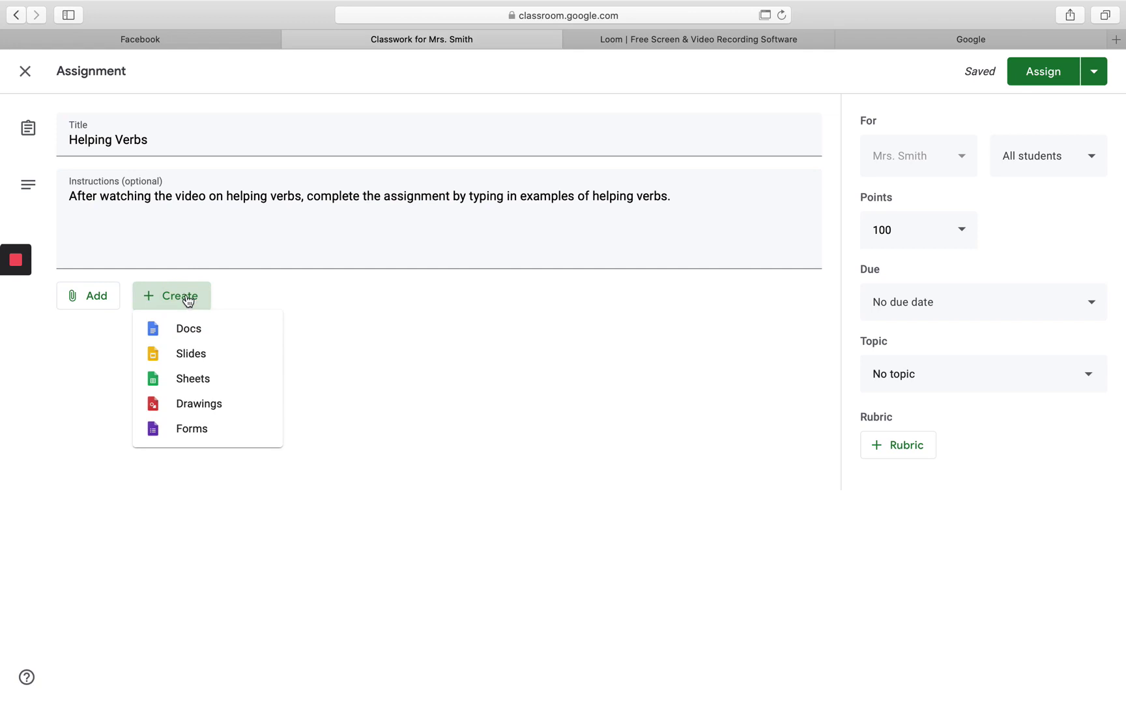
click(196, 358)
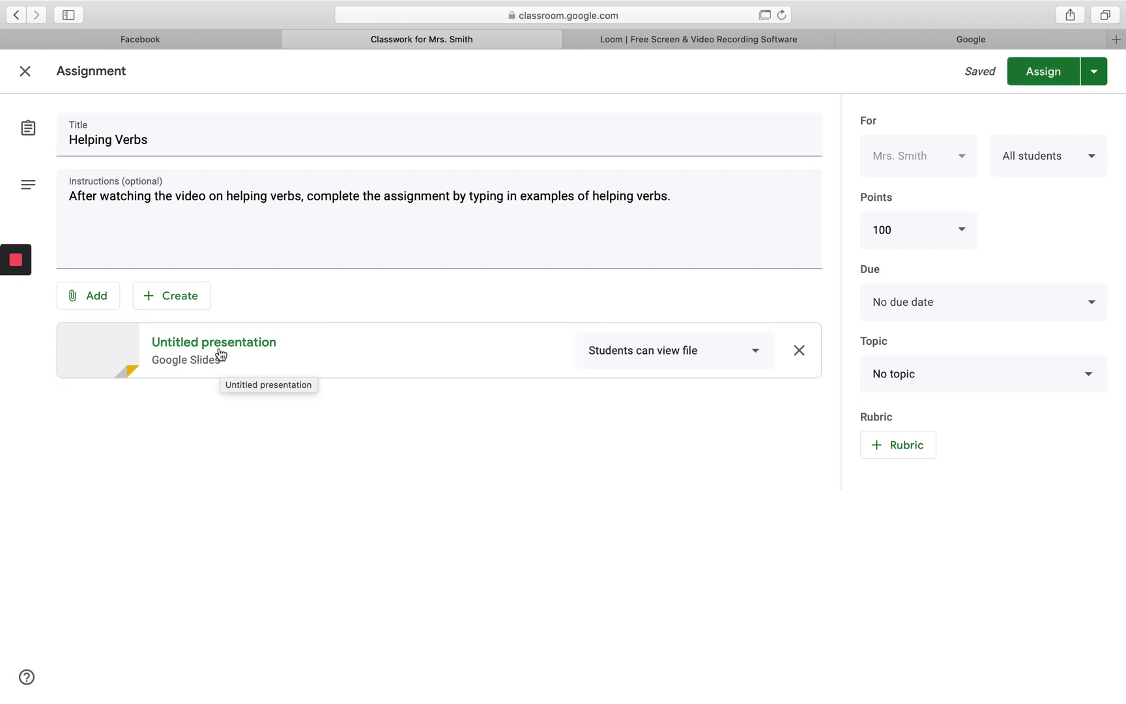
click(758, 352)
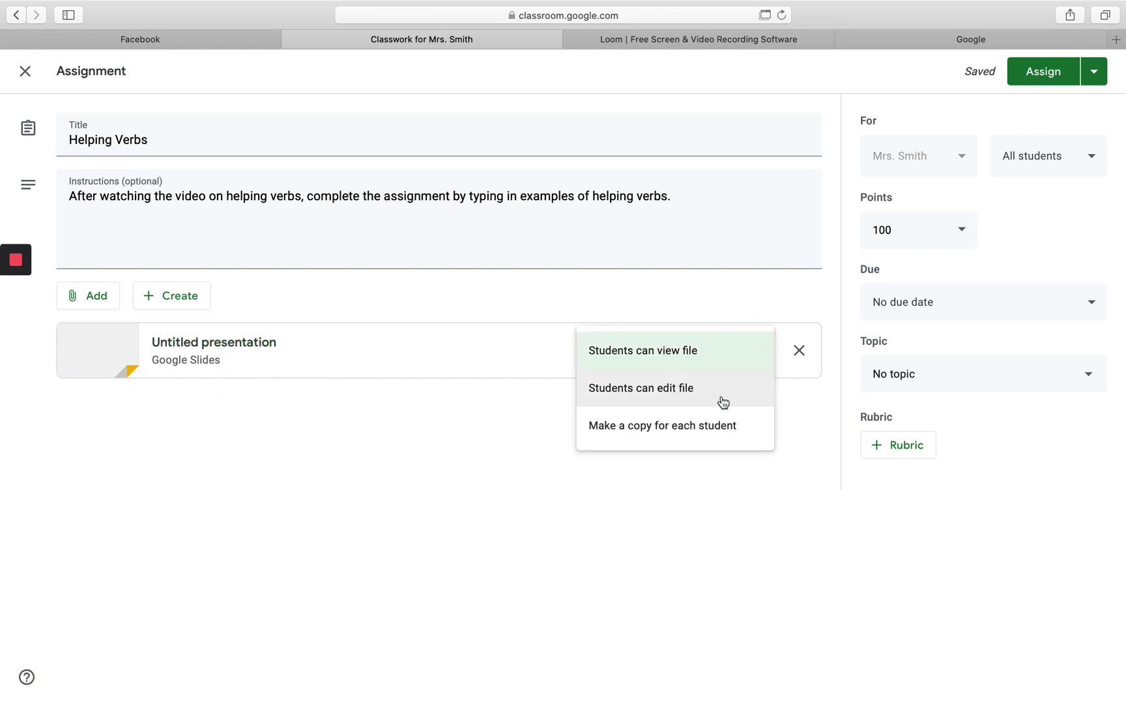
click(699, 430)
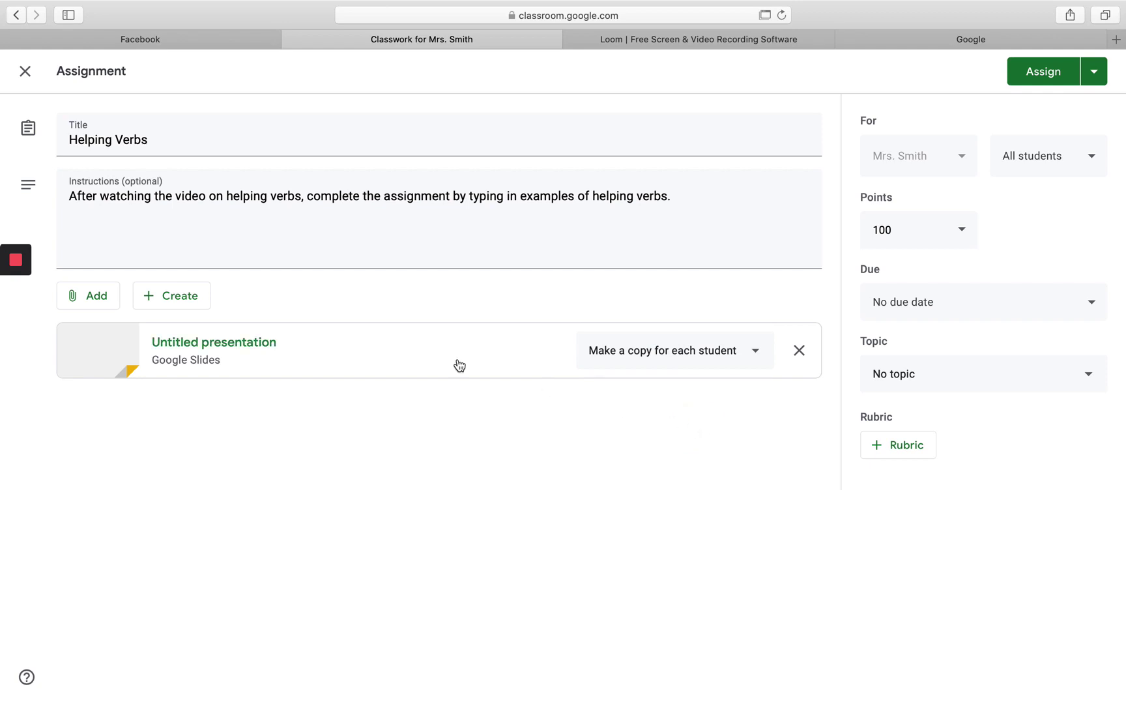
Open the attached untitled presentation and delete the title and subtitle placeholders from its first slide
click(268, 350)
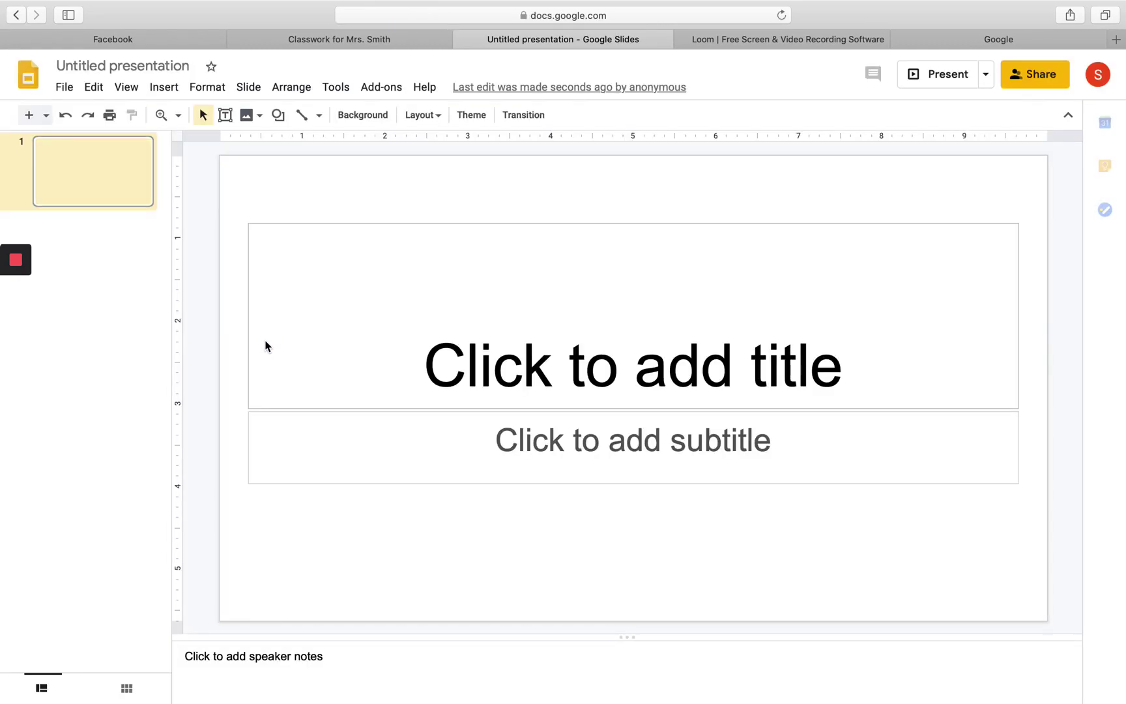
click(273, 230)
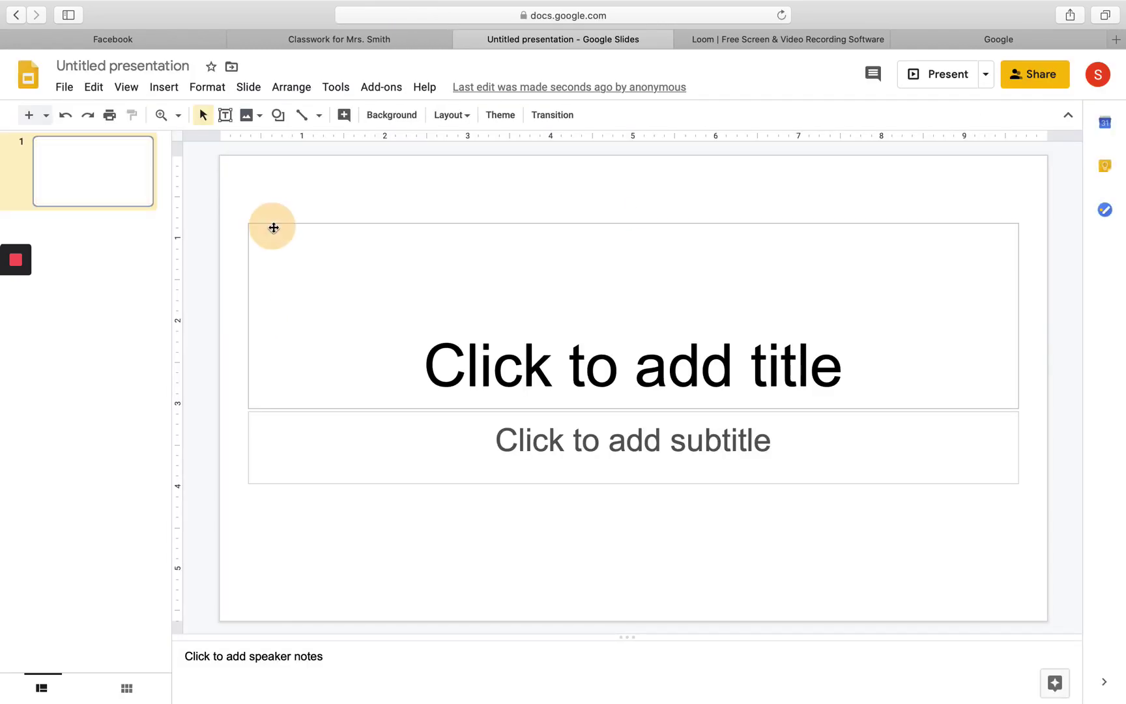
key(BackSpace)
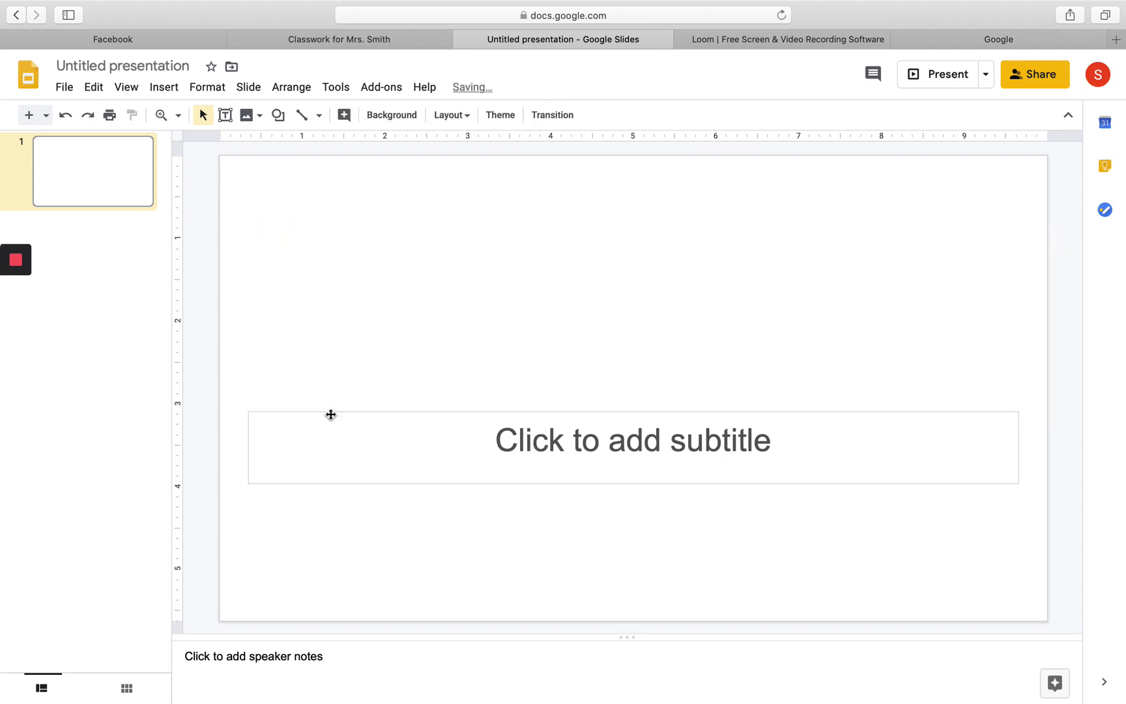
click(330, 411)
key(BackSpace)
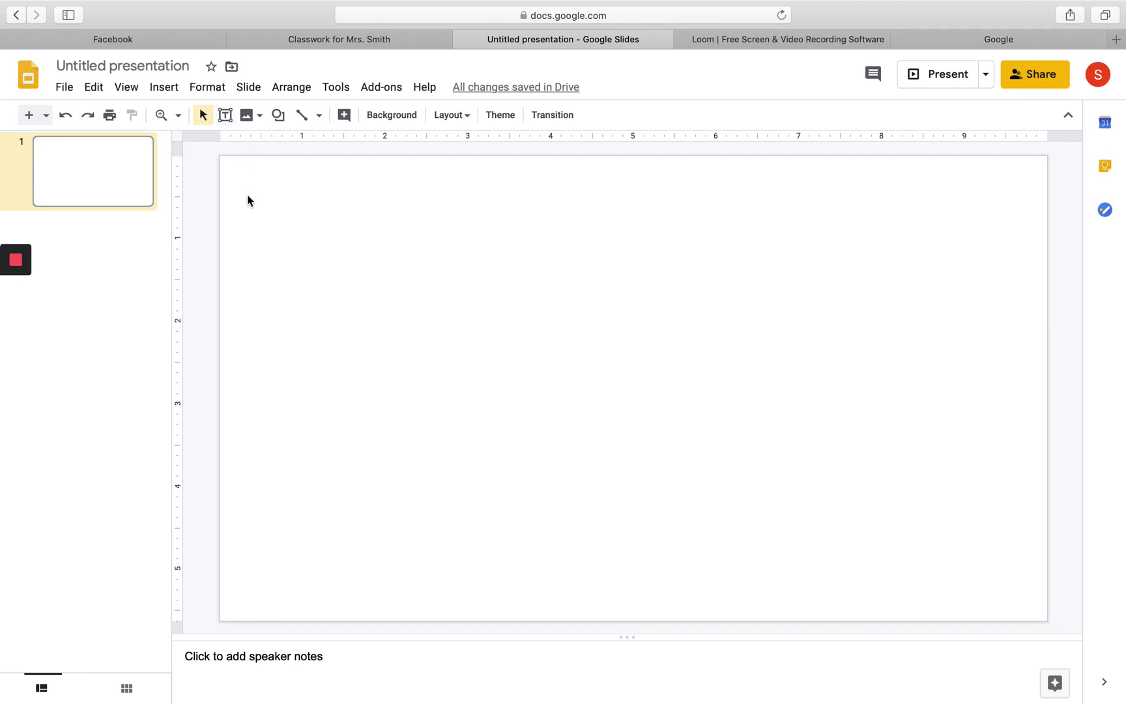
Set the presentation's page size to a custom 8.5 × 11 inches
click(65, 87)
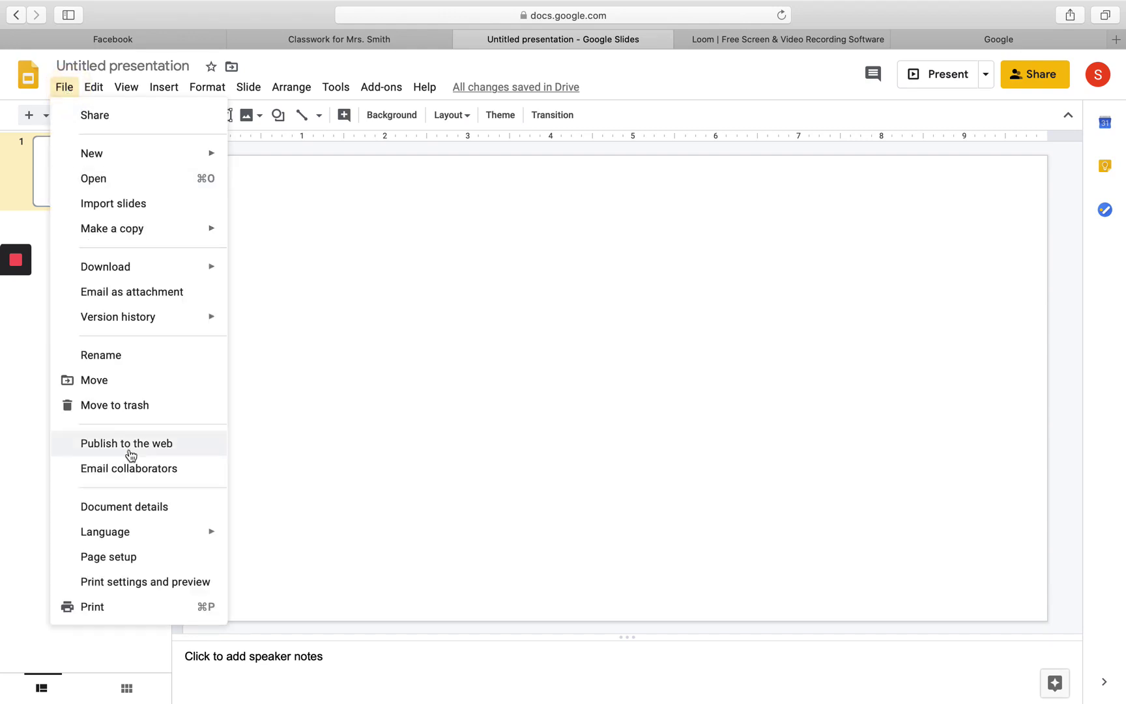
click(121, 562)
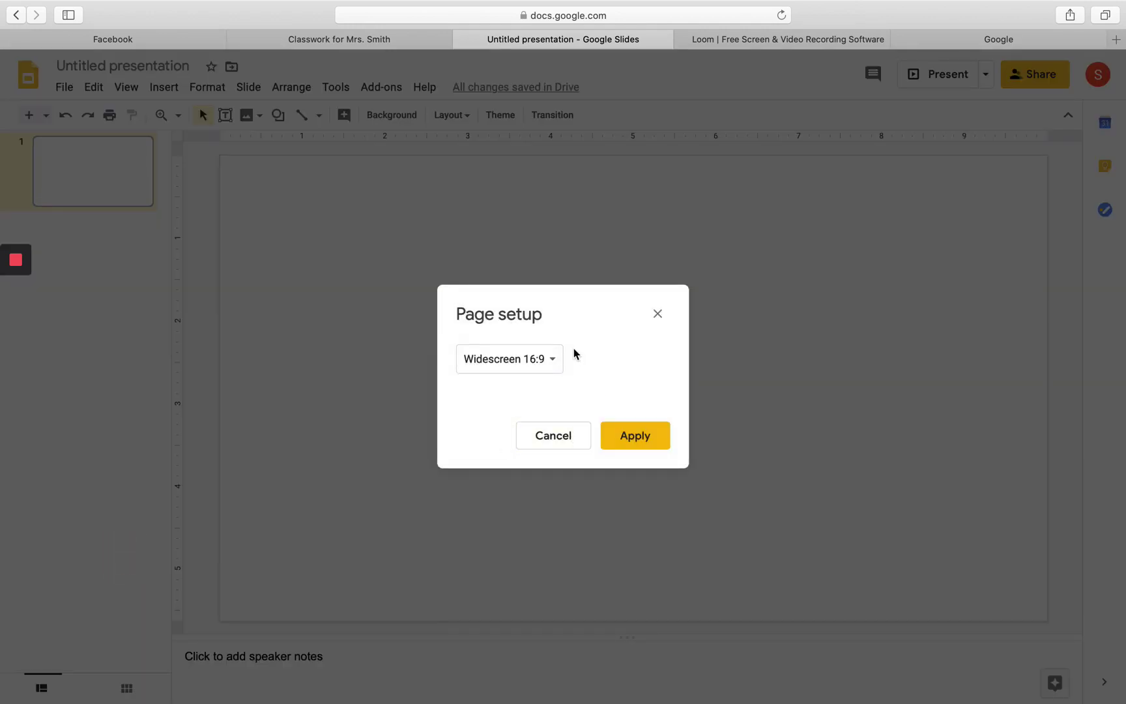
click(554, 360)
click(512, 409)
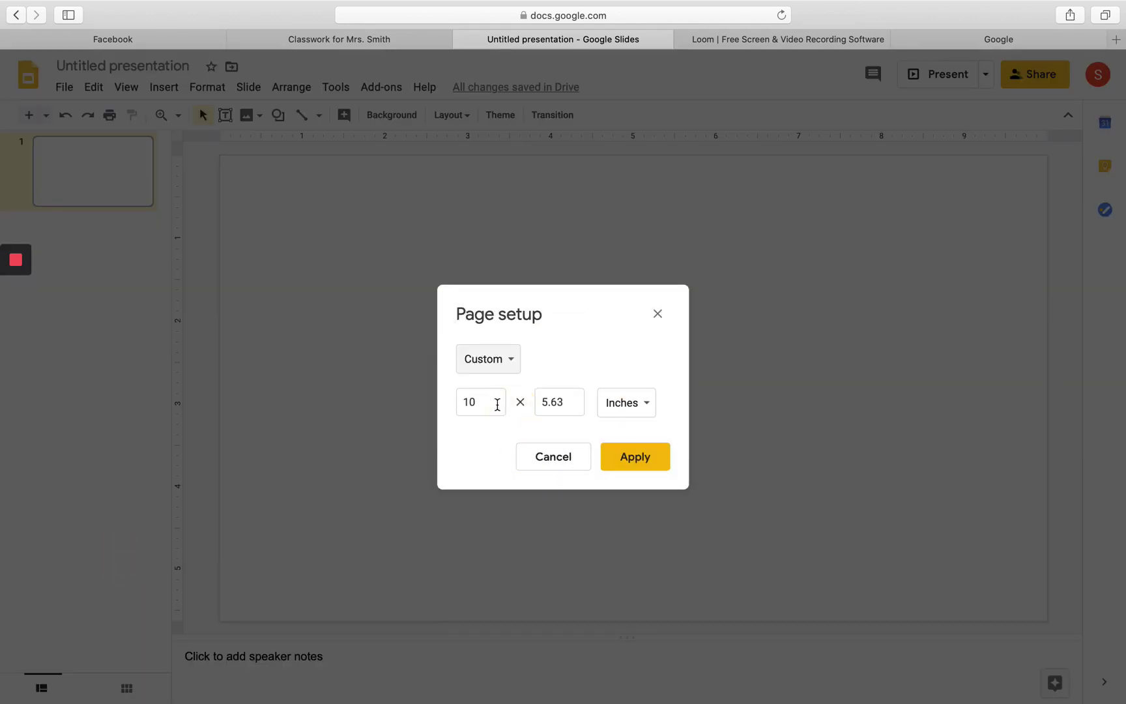
click(478, 402)
drag(477, 402, 447, 407)
text(8.5)
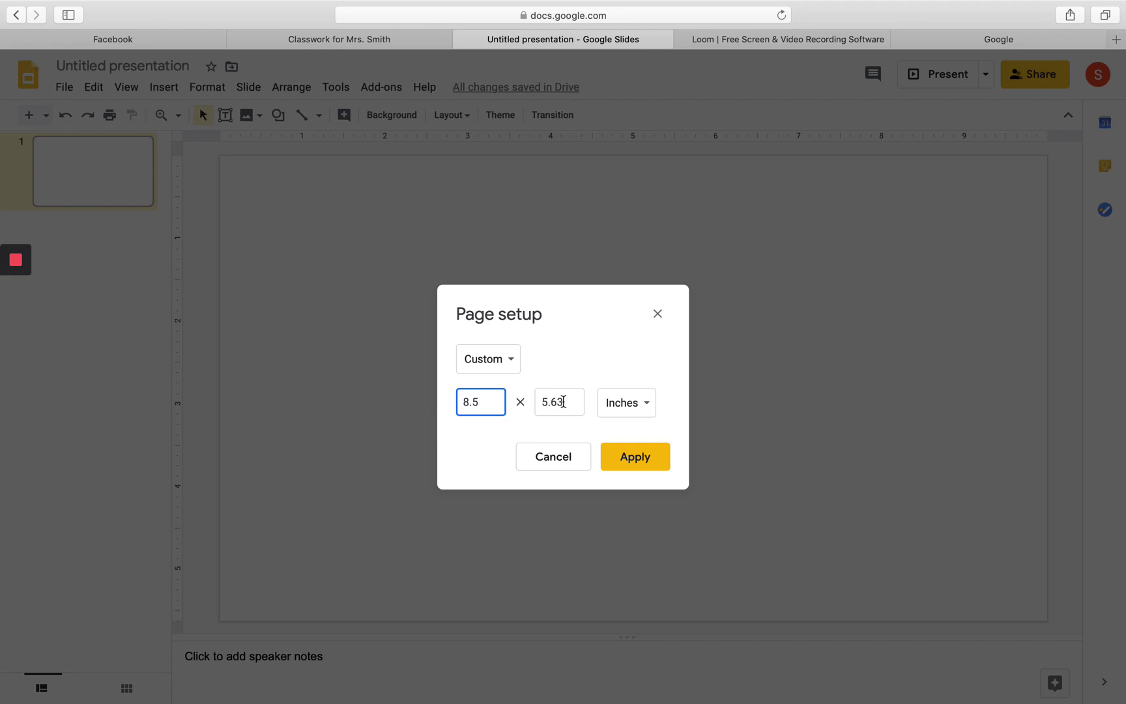
drag(565, 402, 546, 403)
text(11)
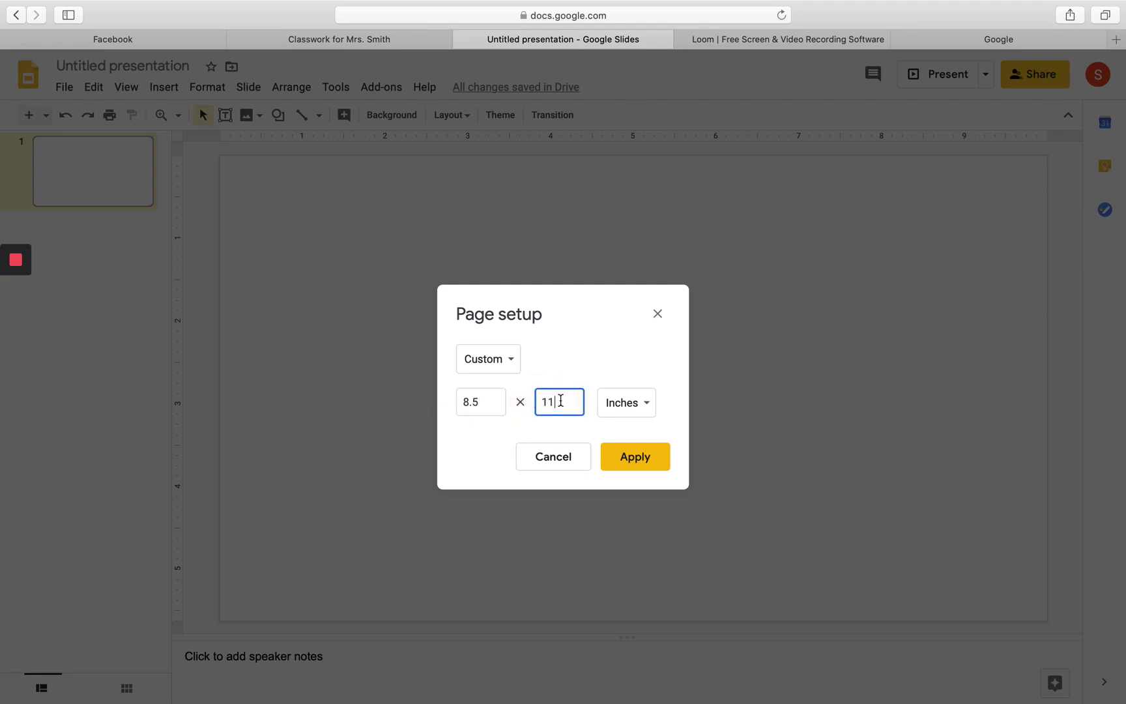
click(639, 460)
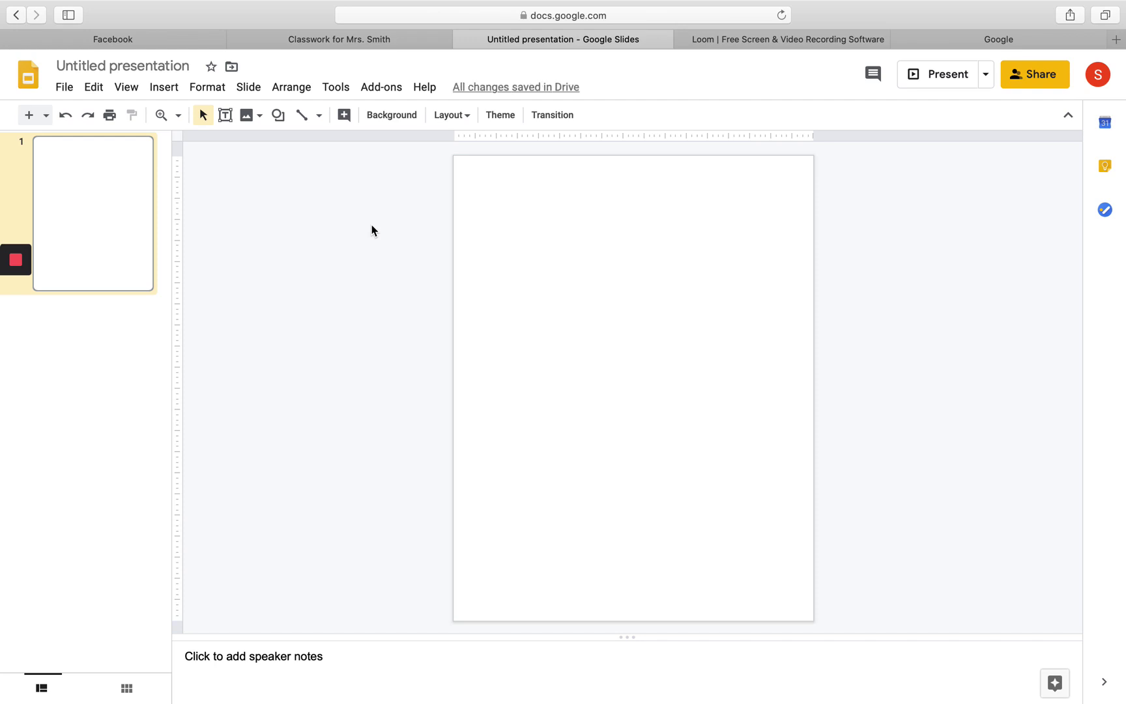
Switch to Finder and open the Grammar Units folder inside My Documents, All Grammar, 3rd Grade Grammar
mouse_move(64, 9)
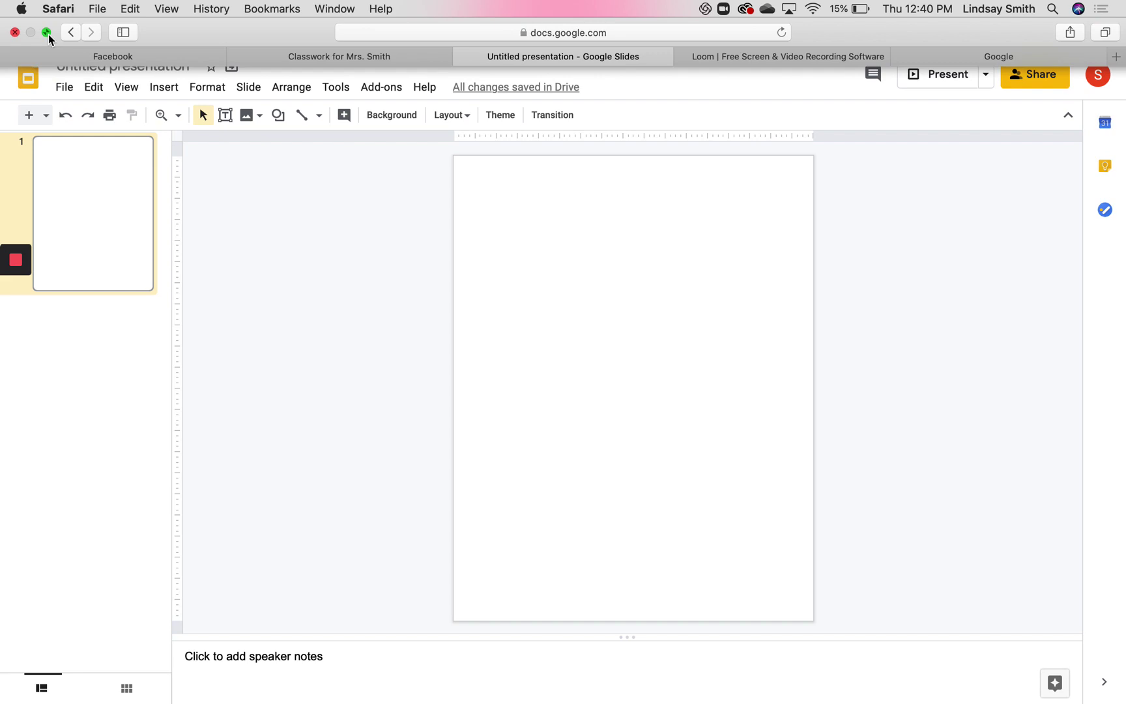
click(47, 32)
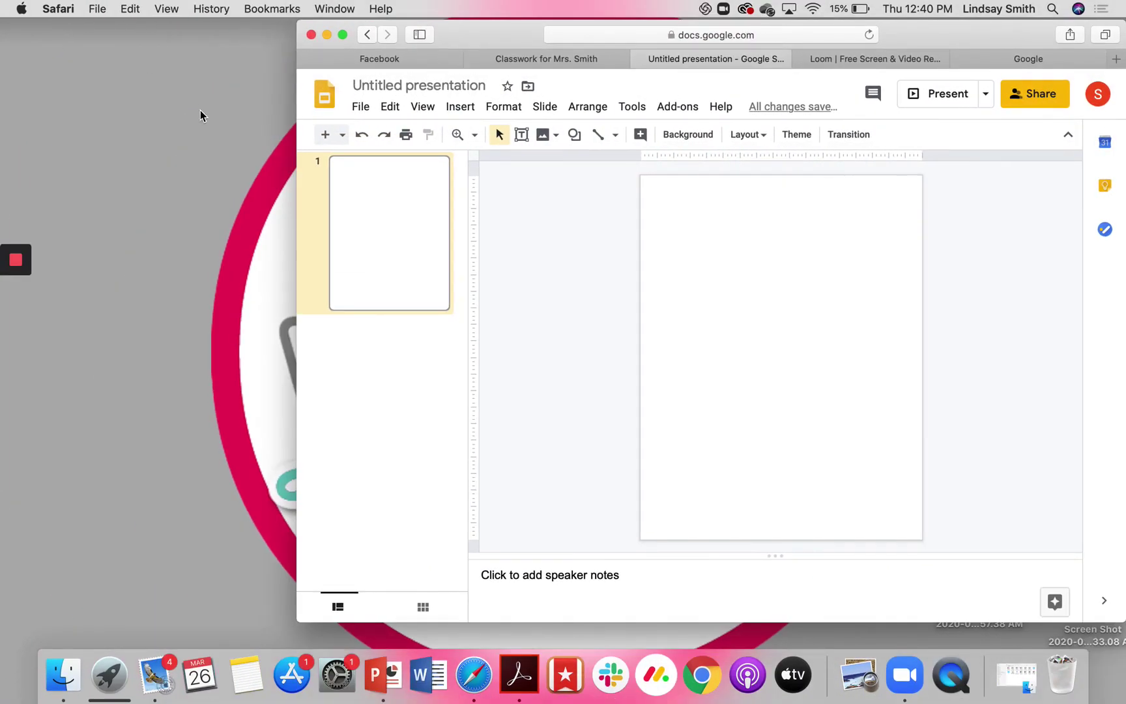
click(1013, 674)
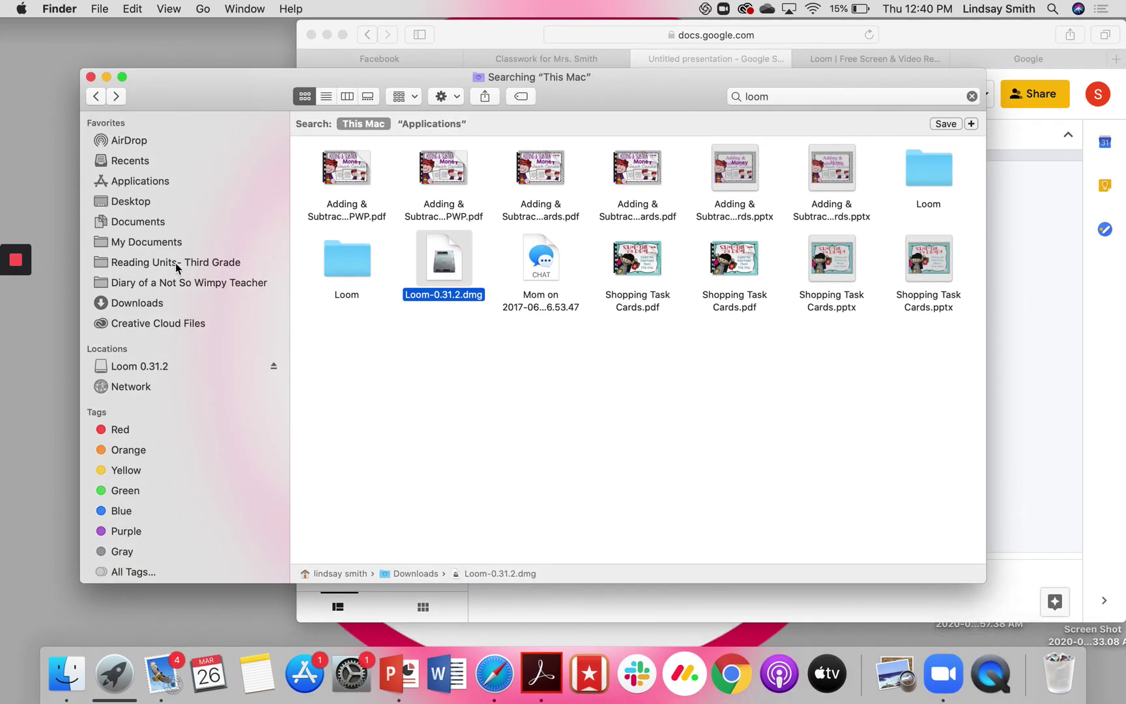
click(150, 243)
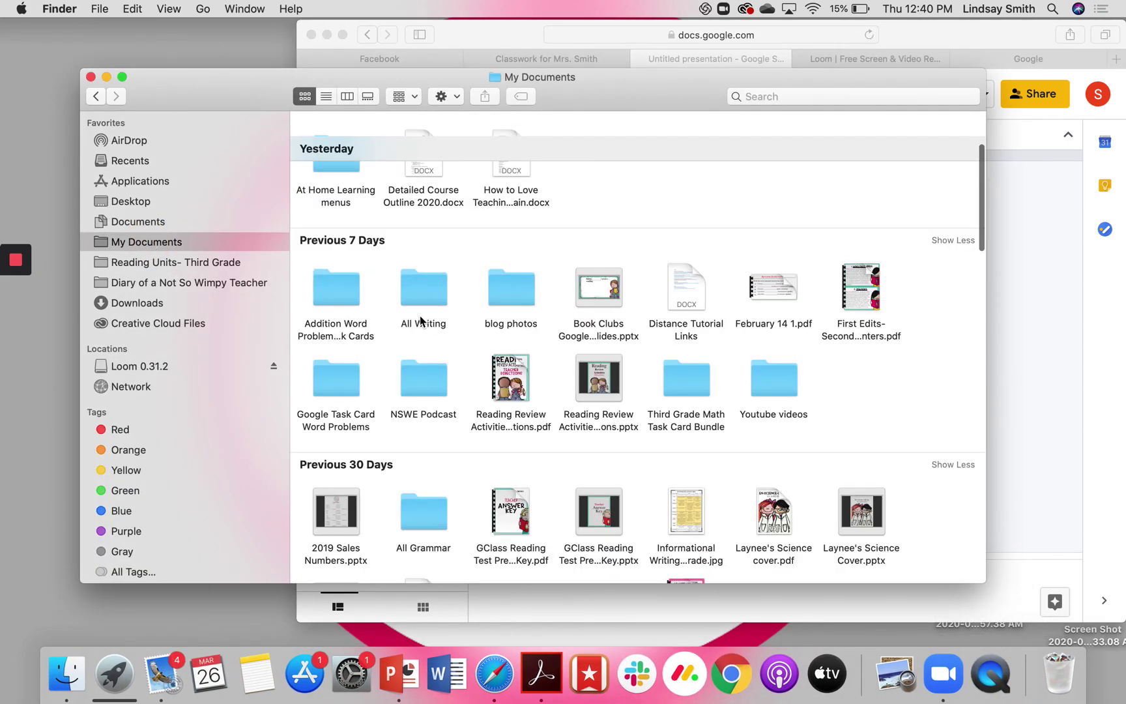
scroll(422, 345, down, 5)
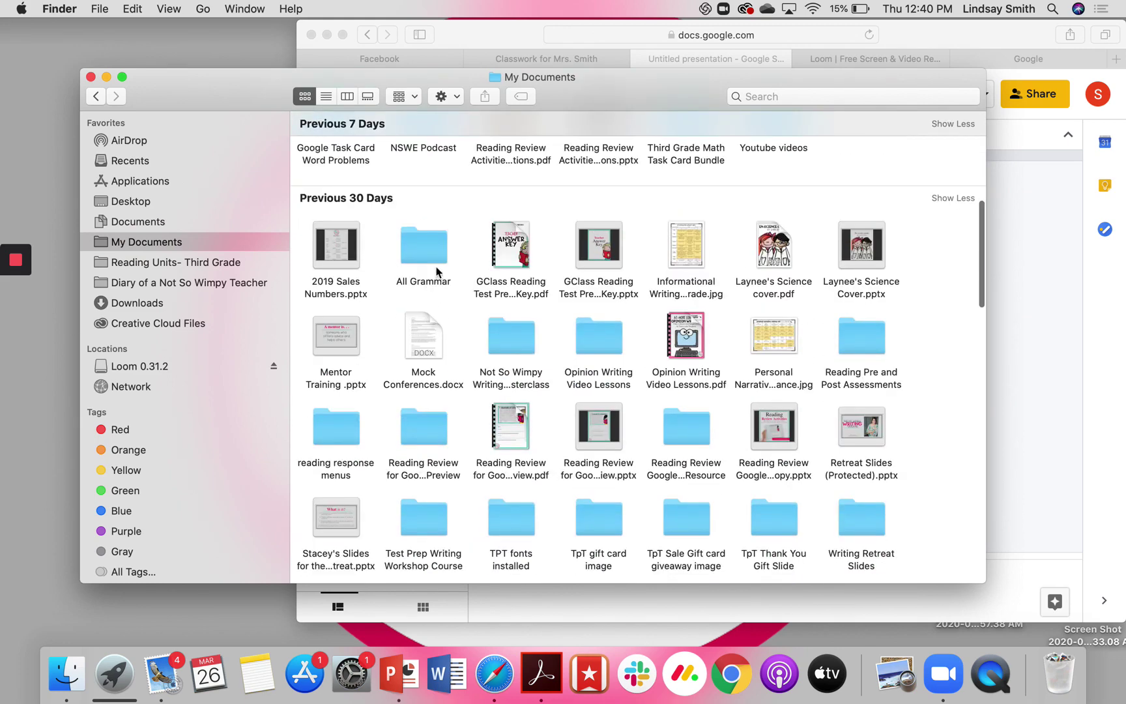
click(430, 254)
double_click(430, 254)
double_click(343, 135)
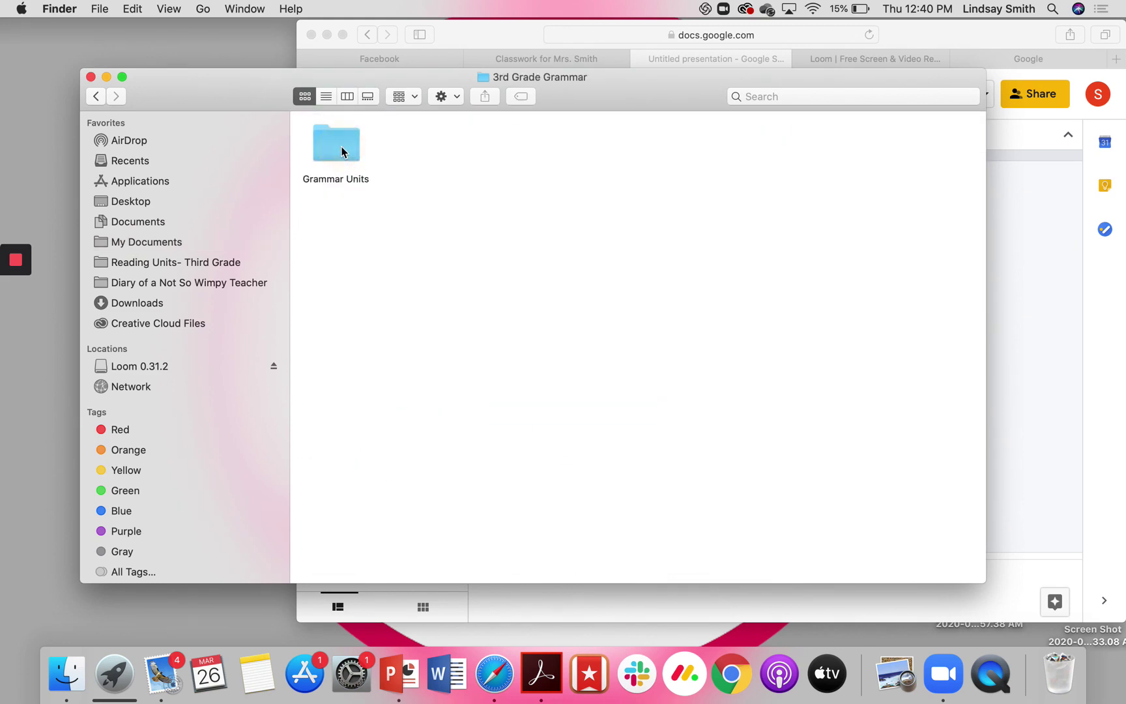
click(343, 152)
double_click(342, 151)
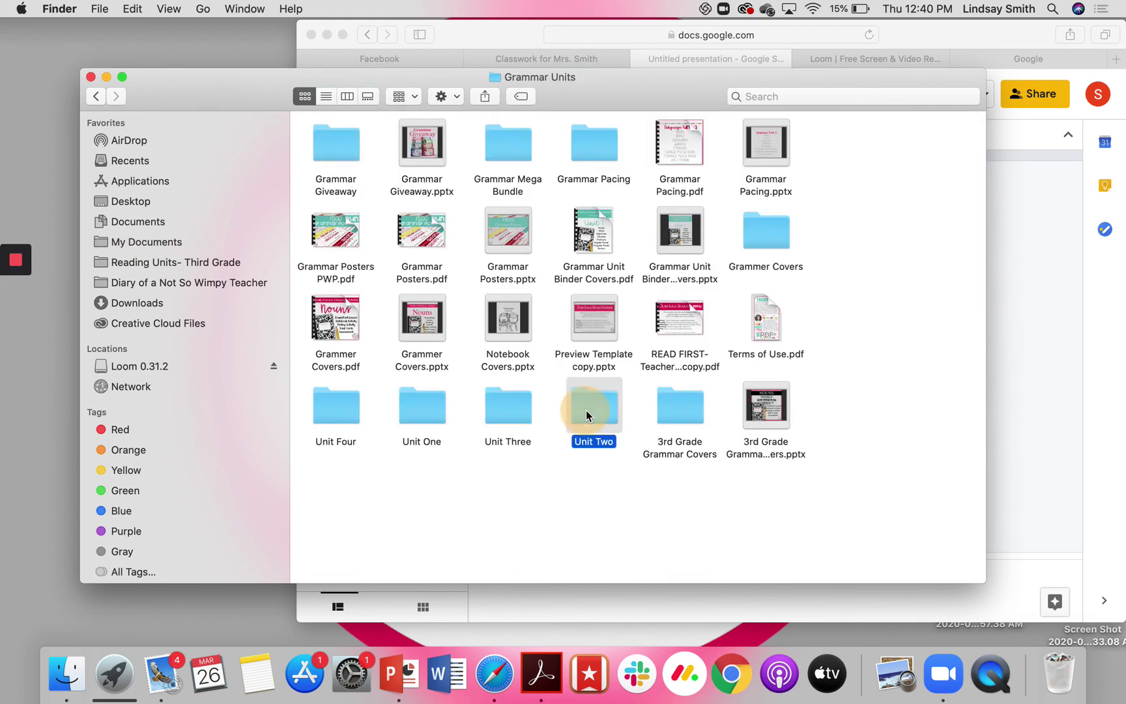
Open Helping Verbs Notebook Activity.pdf from the Final folder of Helping Verbs in Unit Two
double_click(589, 412)
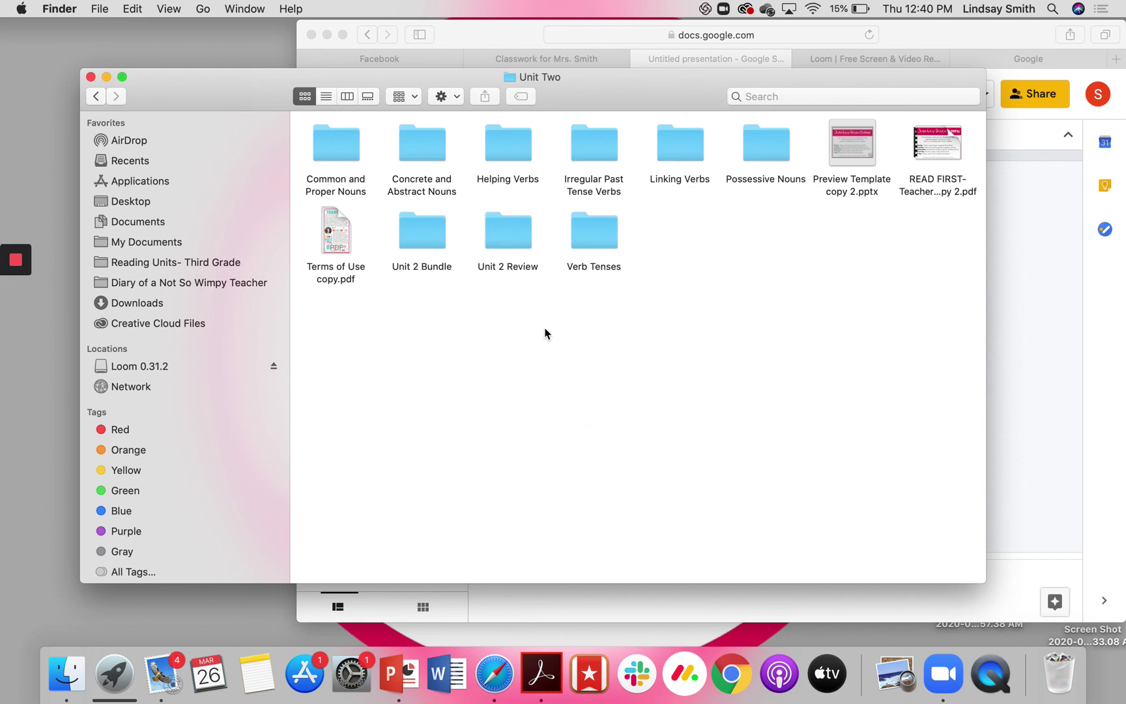
click(502, 158)
double_click(502, 159)
double_click(336, 147)
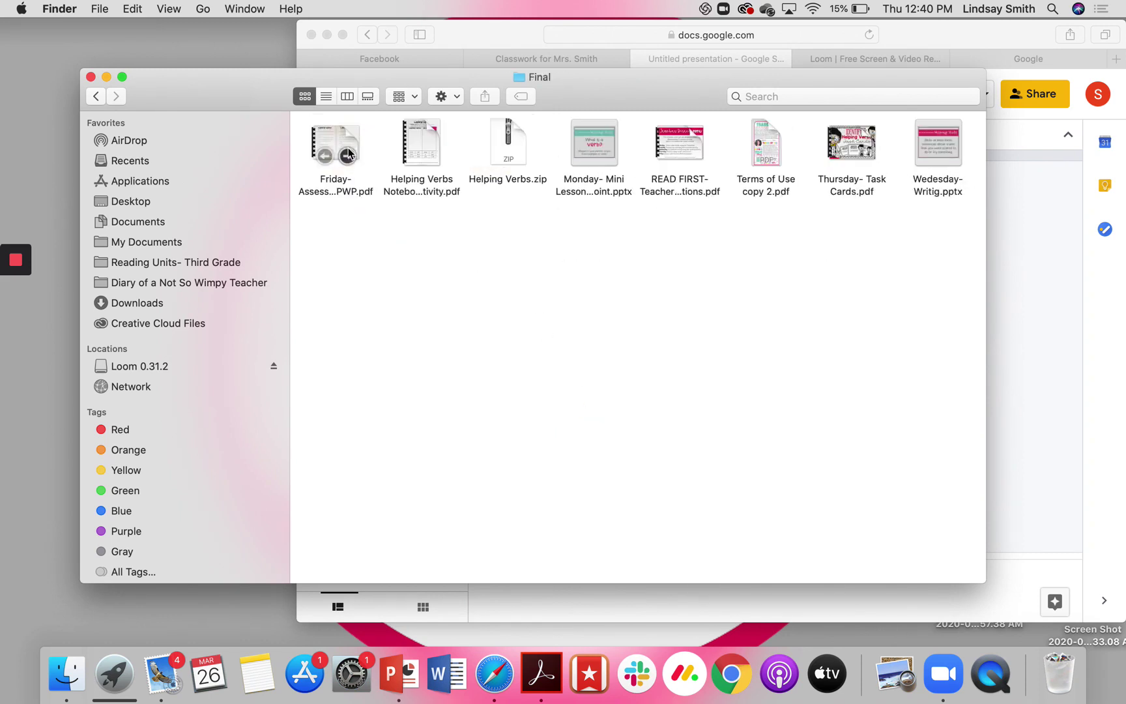
mouse_move(426, 139)
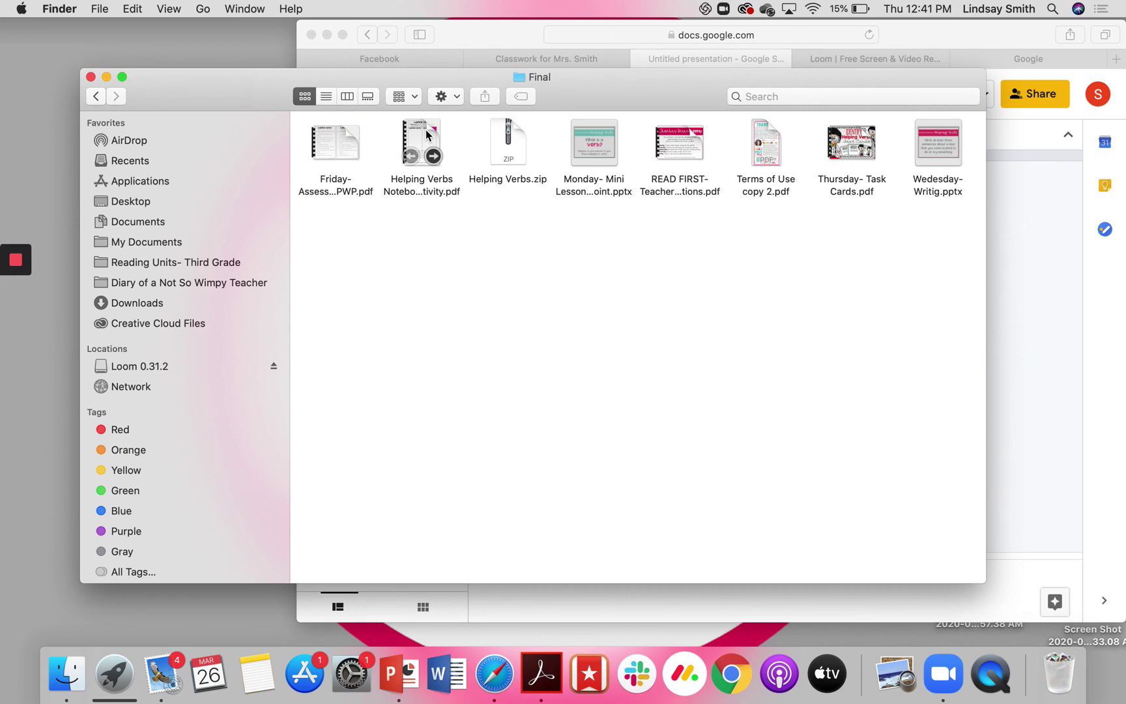
double_click(425, 129)
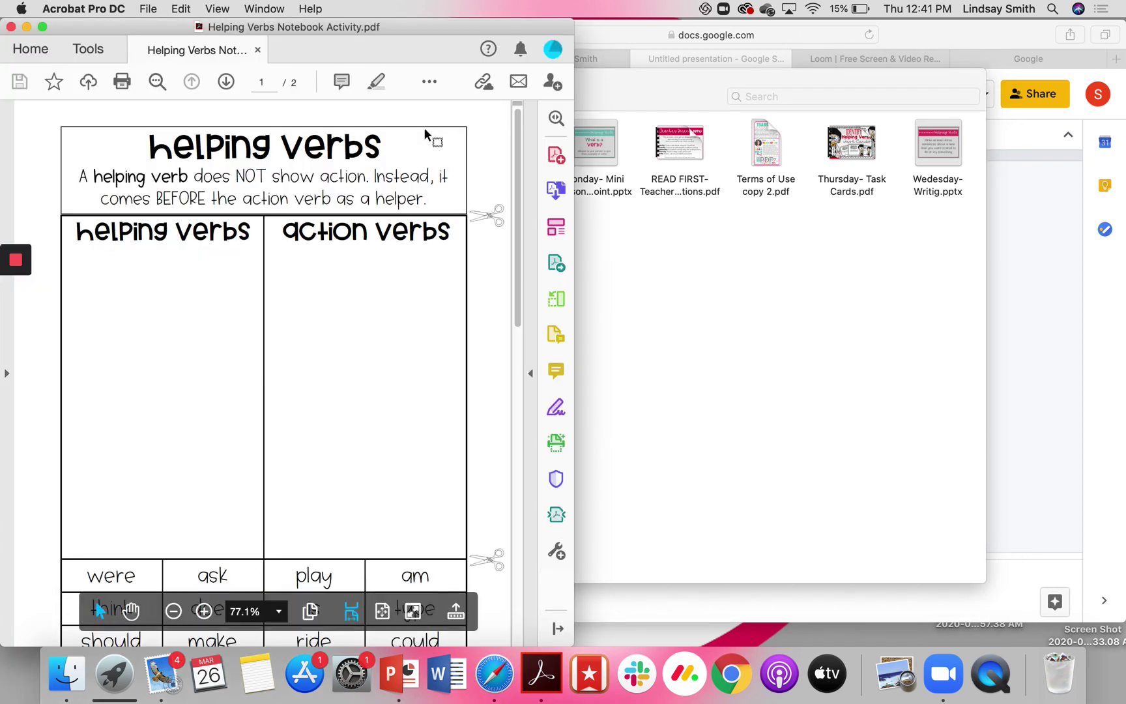
Examine both pages of the Helping Verbs PDF, comparing the blank worksheet with the finished notebook example
scroll(276, 334, down, 10)
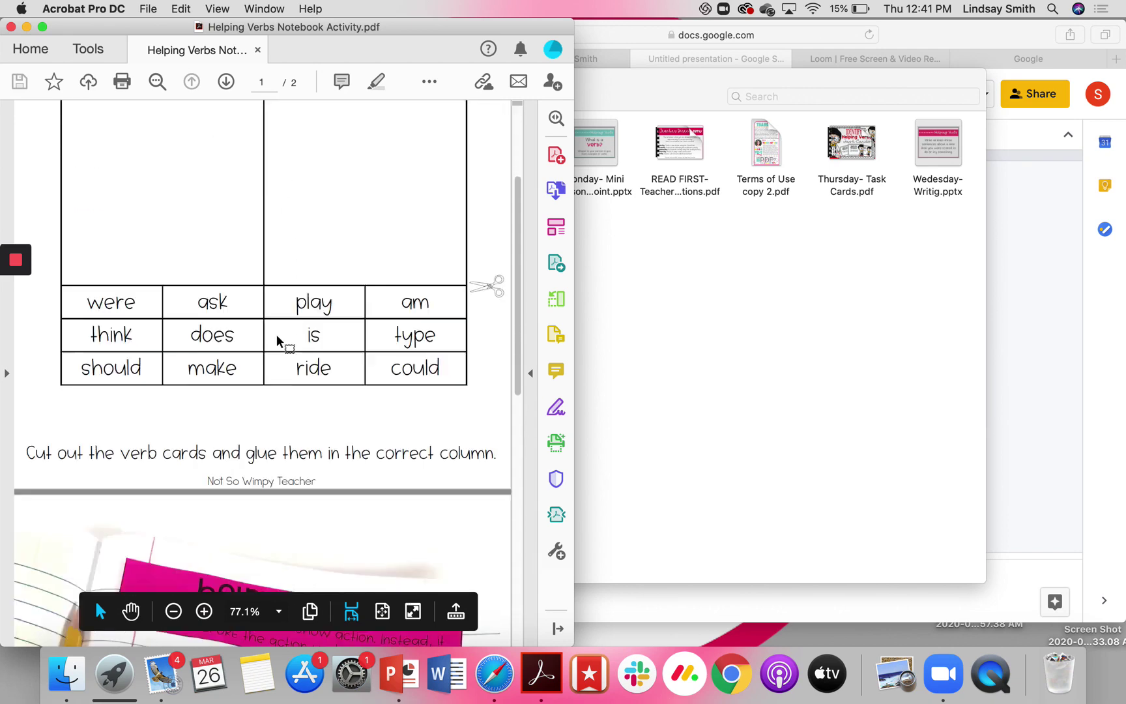
scroll(276, 335, up, 10)
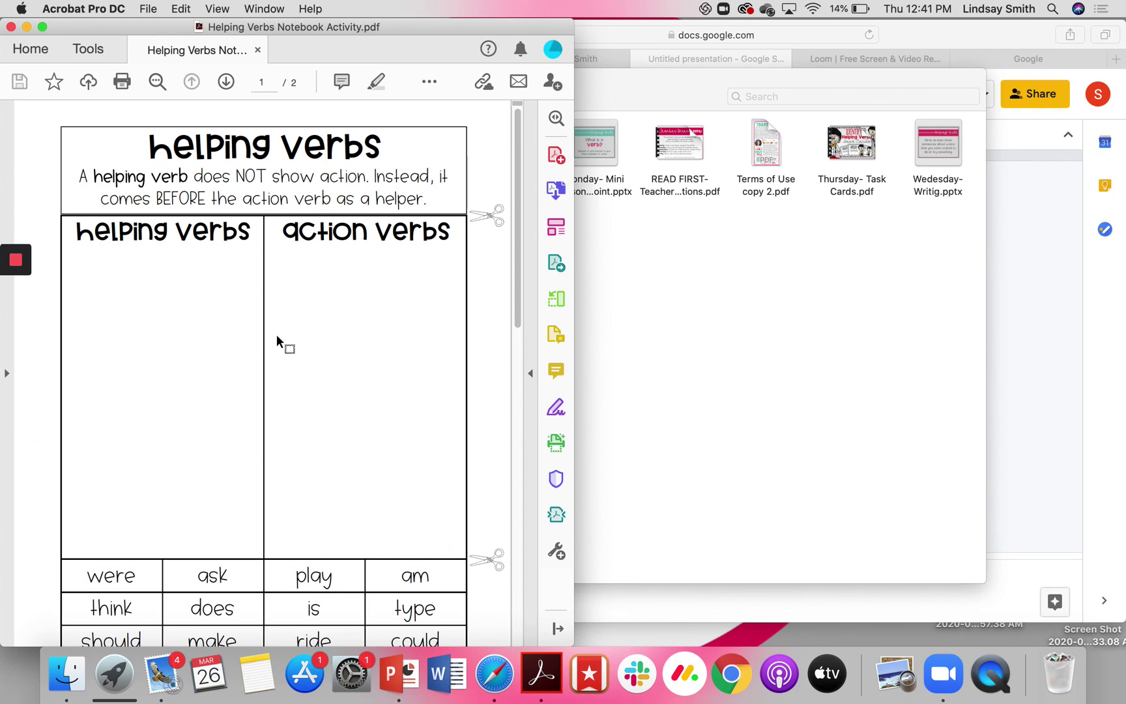
scroll(277, 335, down, 15)
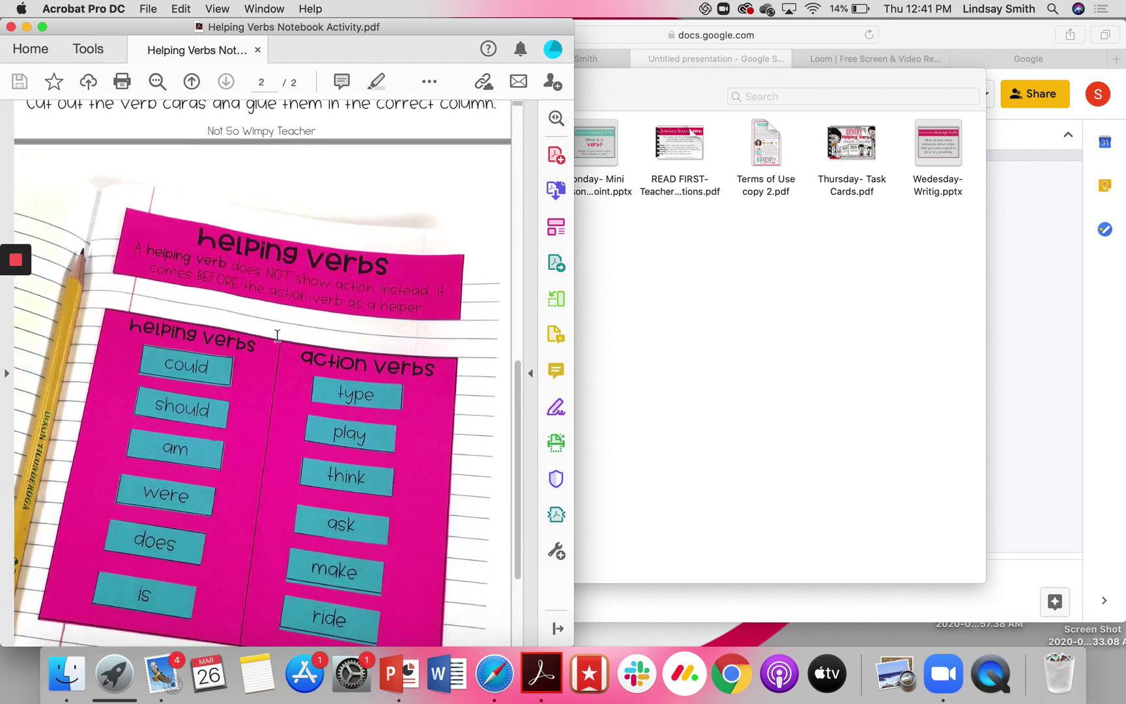
scroll(277, 335, down, 3)
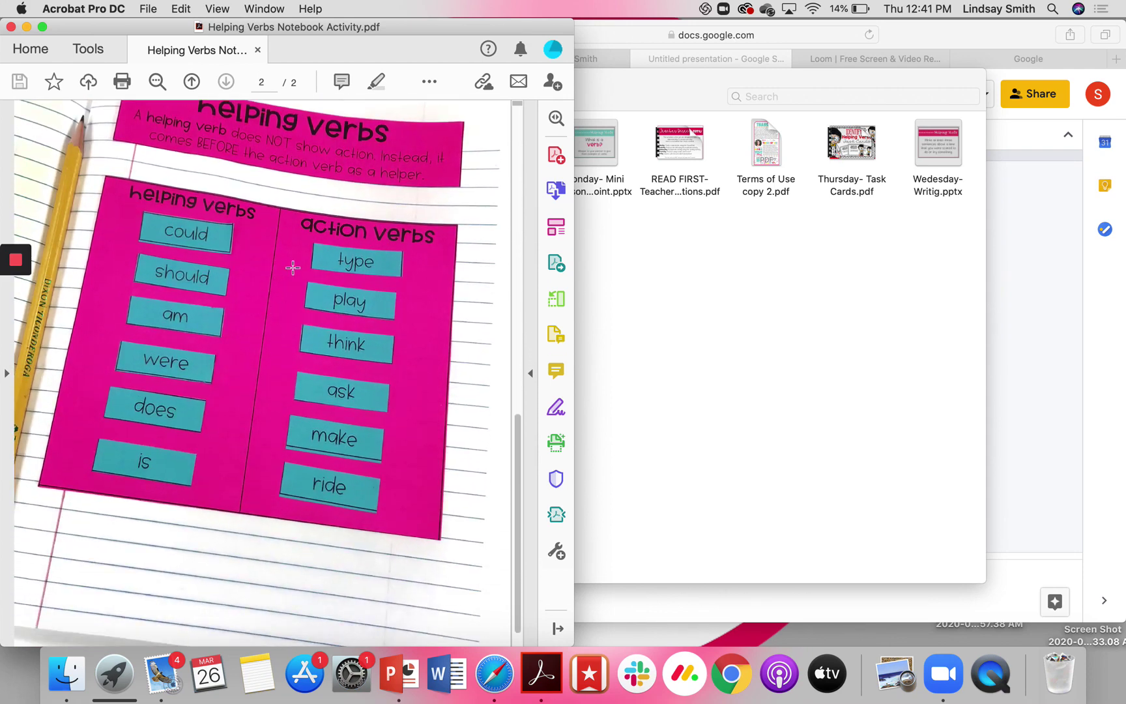
scroll(293, 267, down, 1)
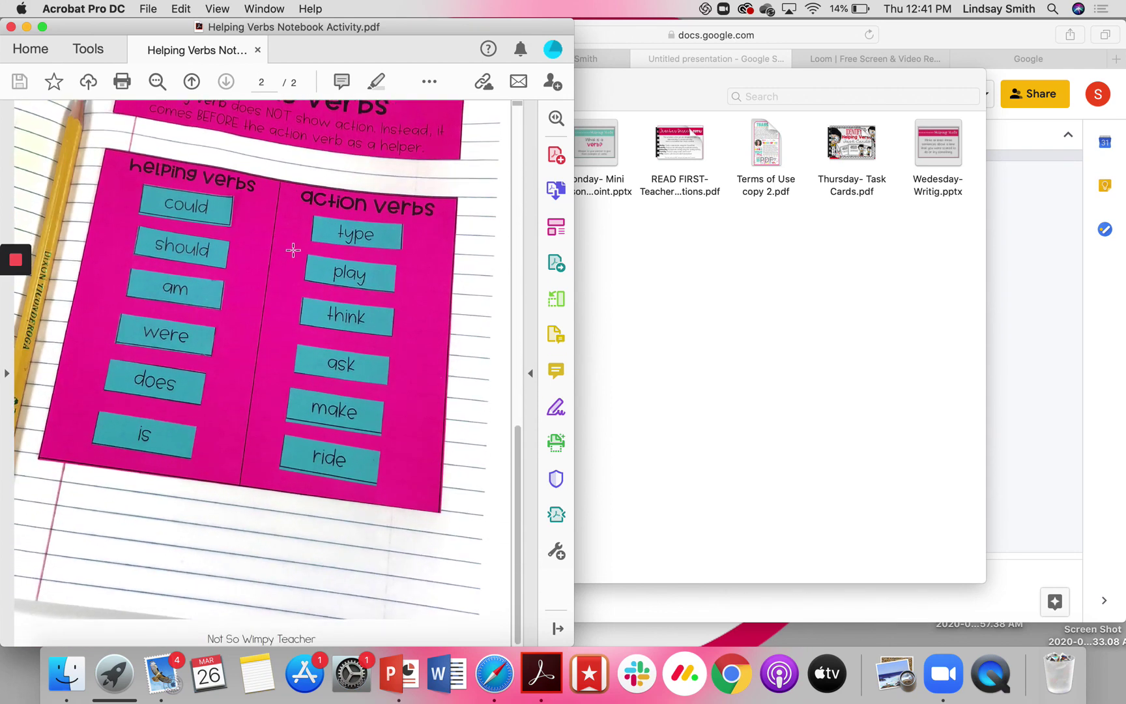
scroll(292, 264, up, 10)
scroll(293, 250, up, 9)
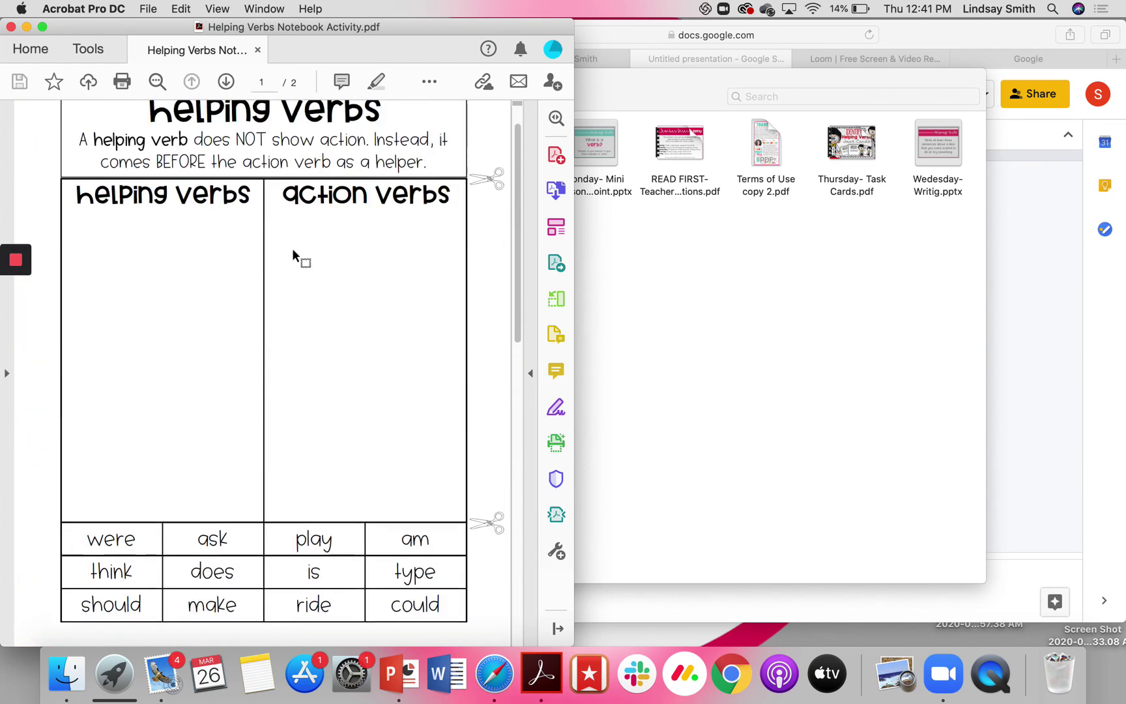
scroll(293, 250, down, 1)
scroll(293, 250, up, 1)
scroll(293, 250, up, 1)
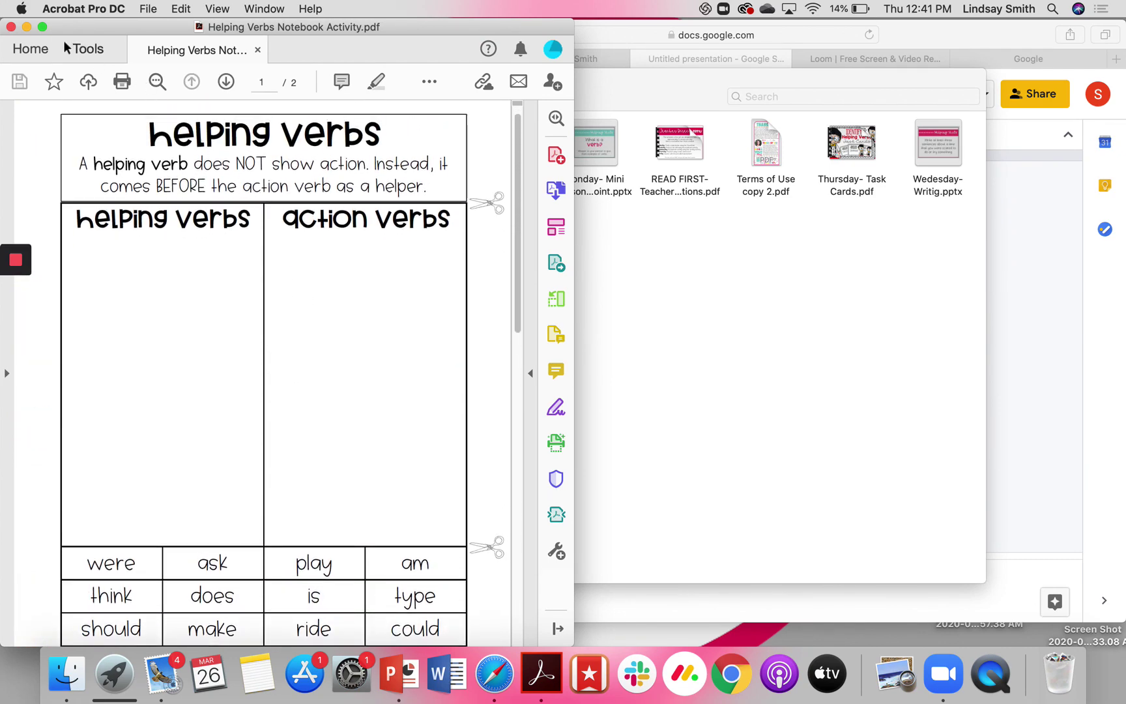
Show the PDF in full screen and capture a screenshot of the page 1 worksheet, from its title box through the verb cards
click(42, 27)
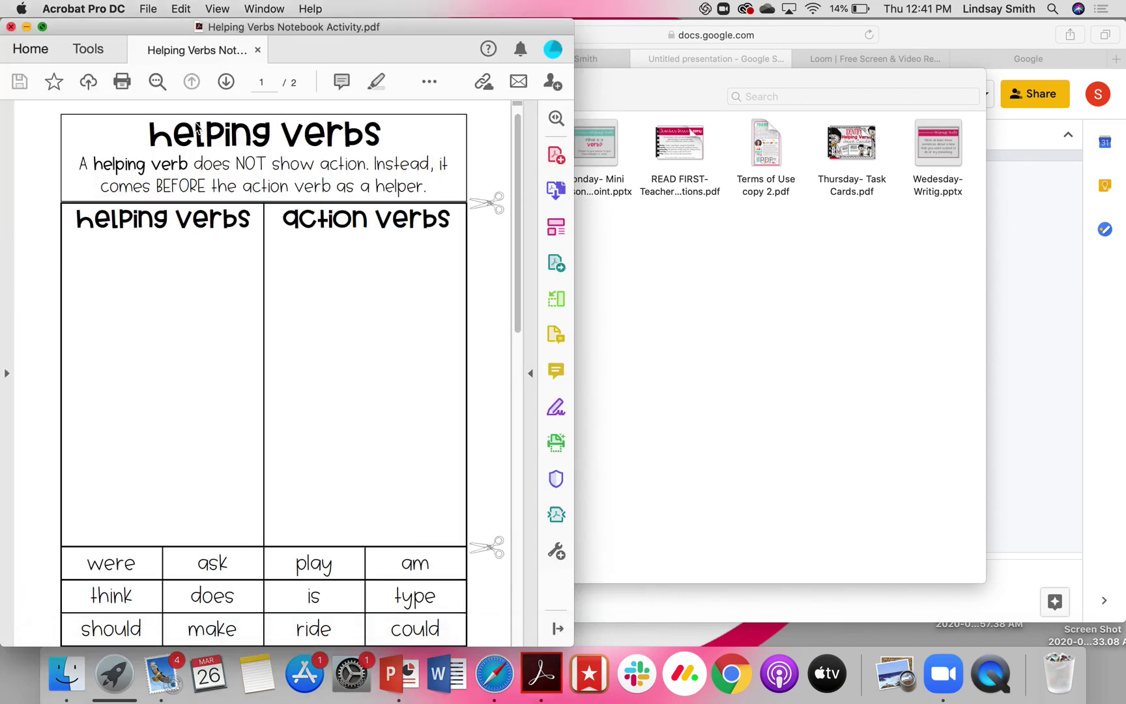
scroll(301, 171, down, 5)
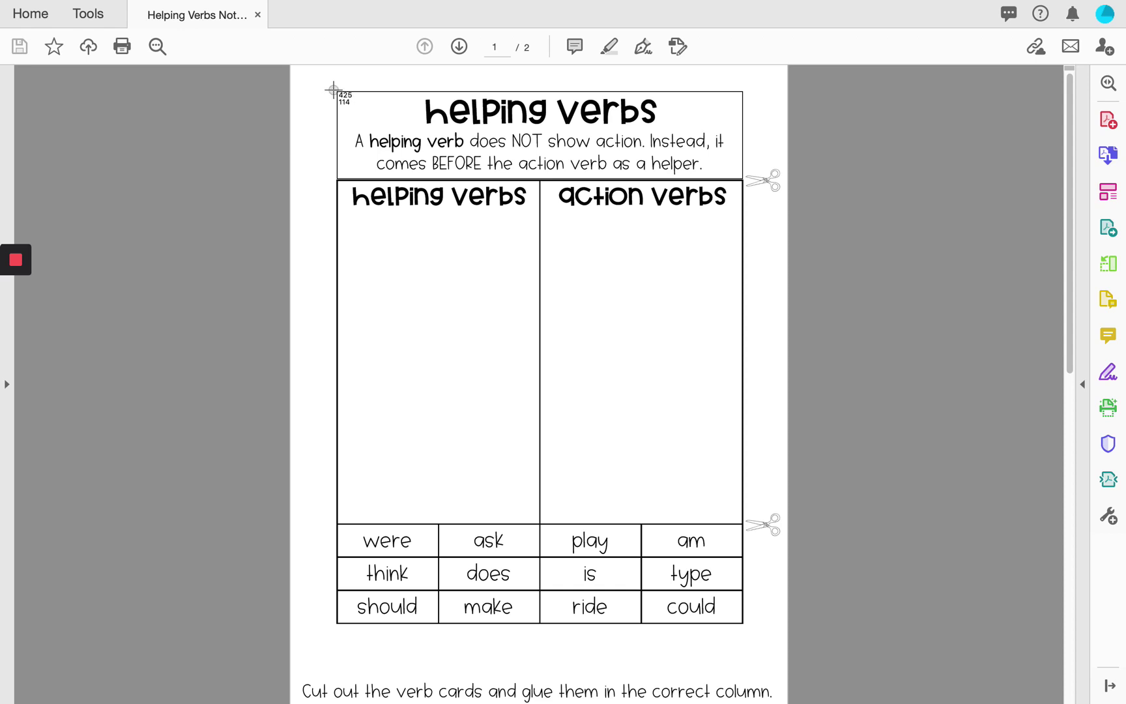
drag(335, 90, 743, 621)
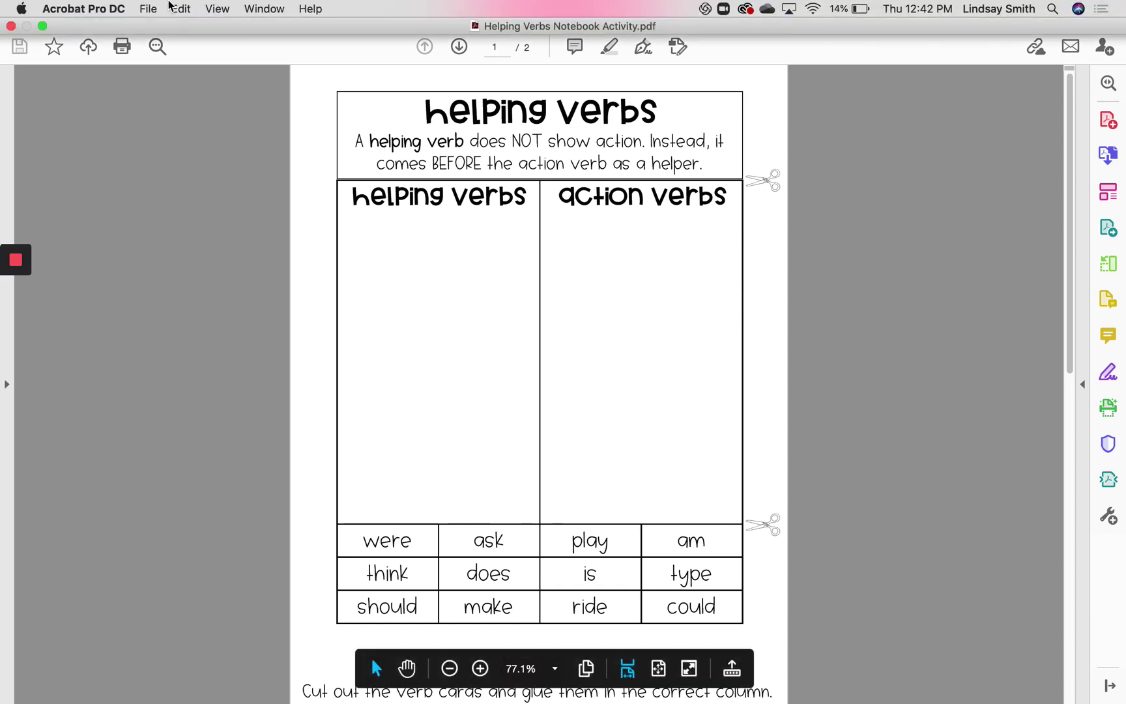
Close the worksheet PDF and return to the untitled Google Slides presentation in full screen, with the Finder window minimized
click(11, 26)
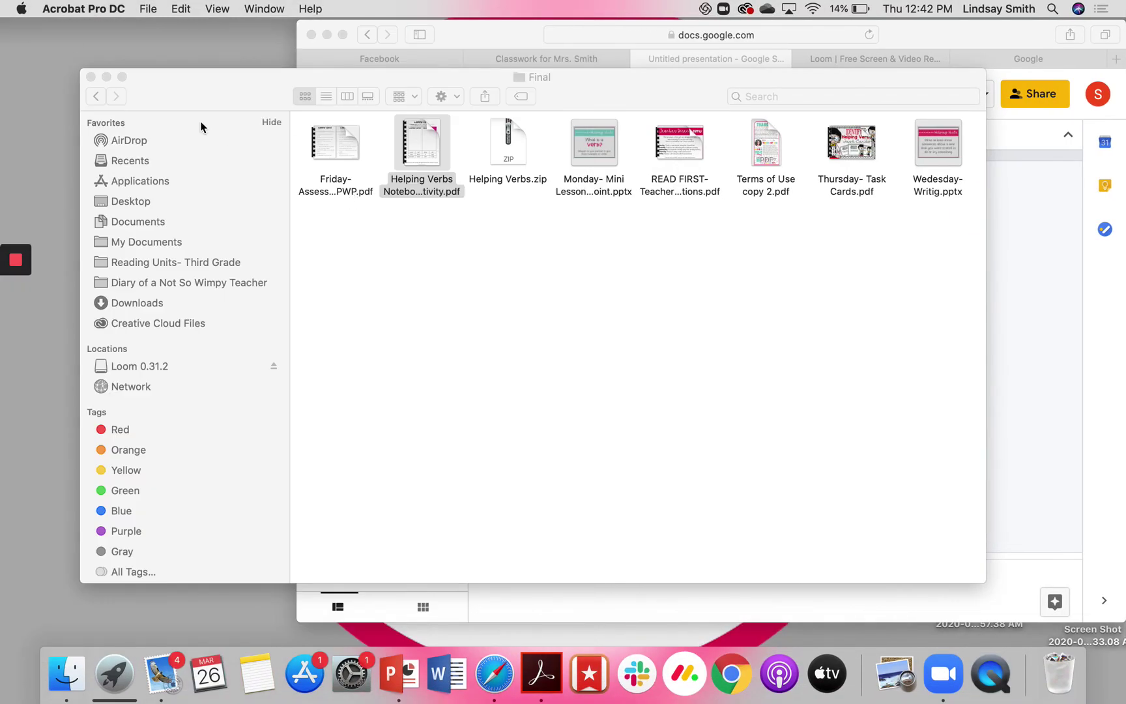
click(106, 77)
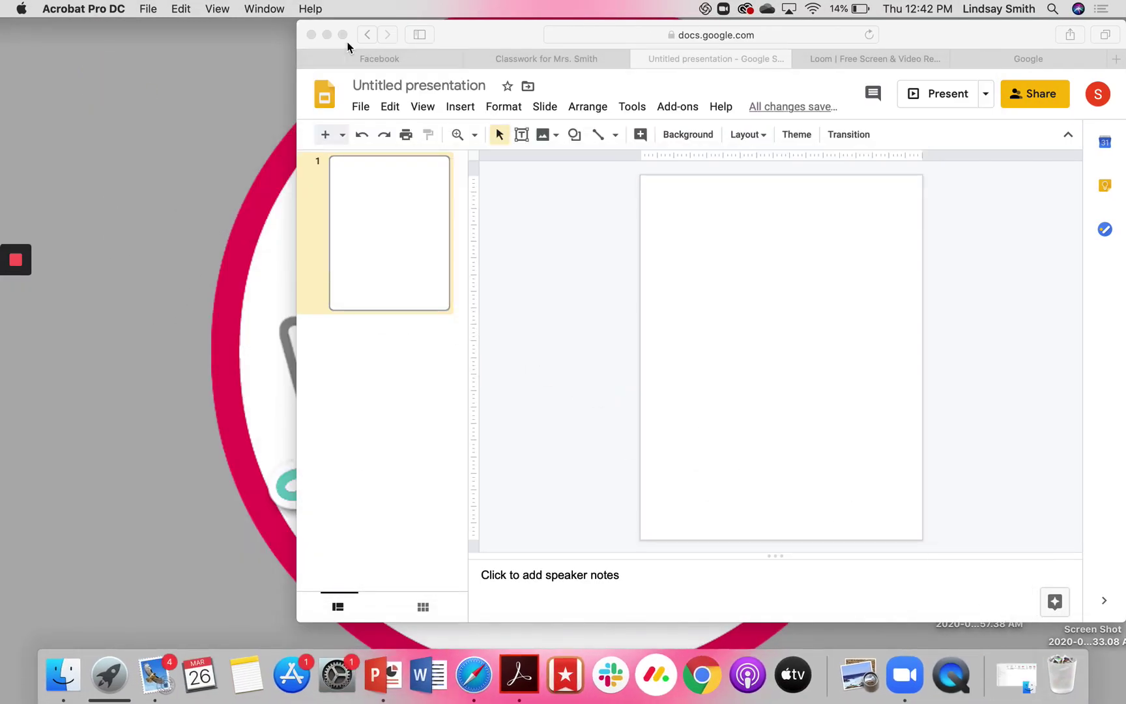
click(343, 35)
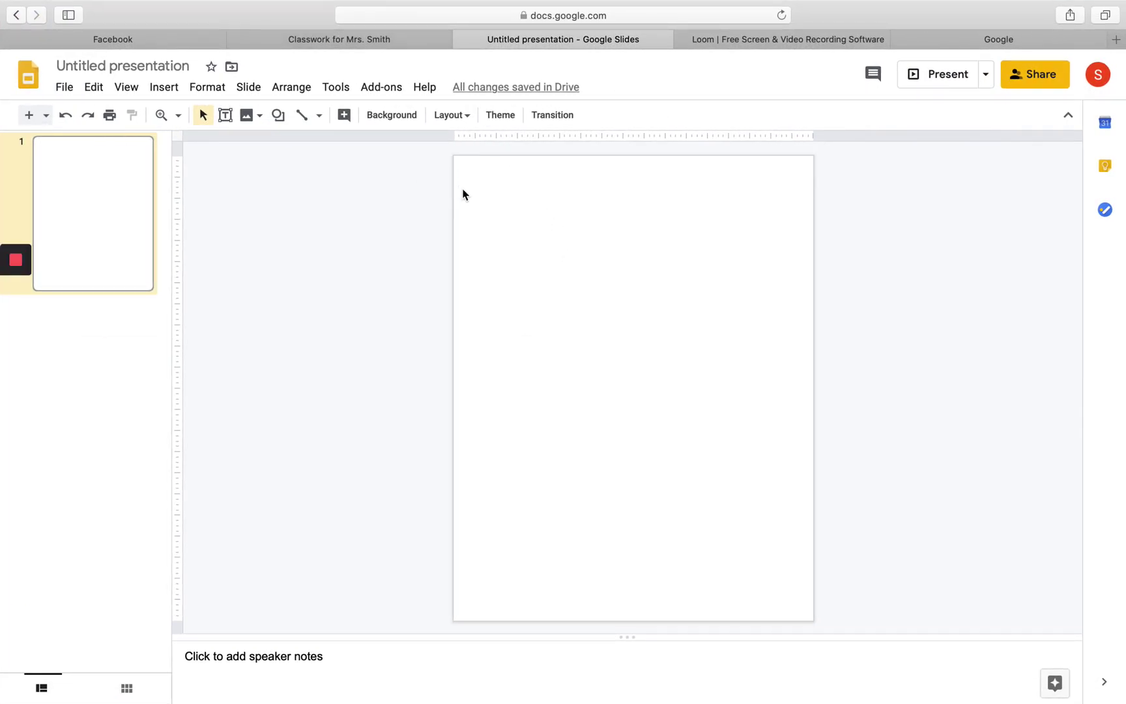
Set the slide's background to the 1,052×1,366 Helping Verbs worksheet screenshot uploaded from the Desktop
click(405, 117)
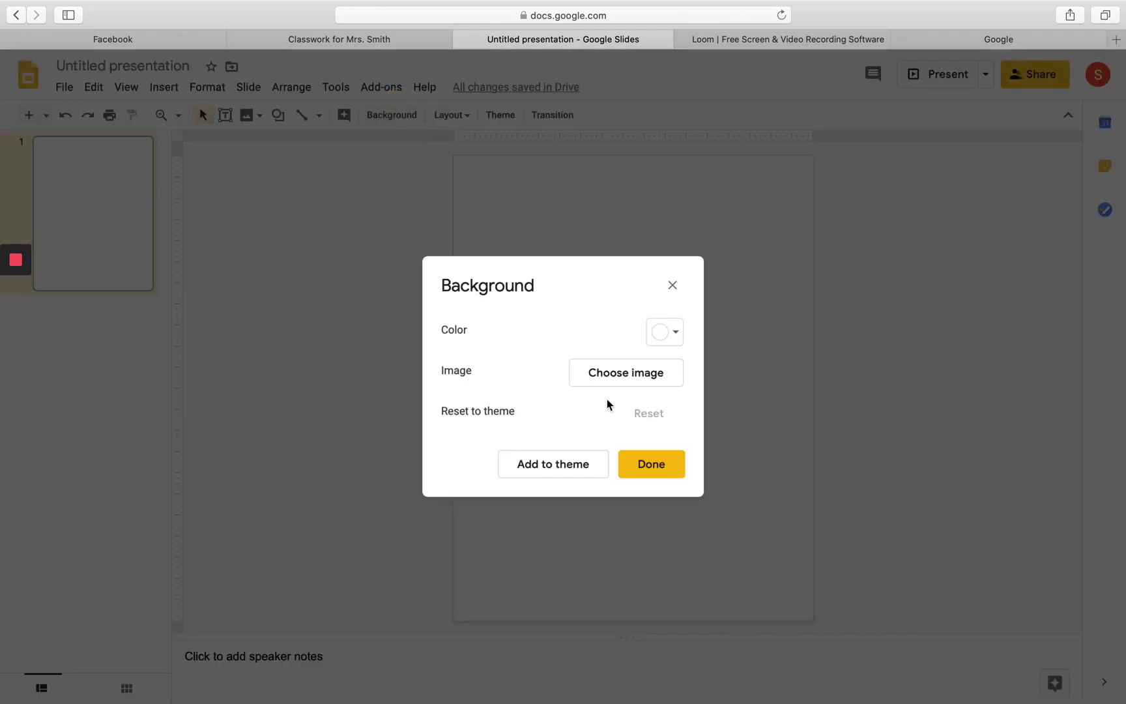
click(618, 381)
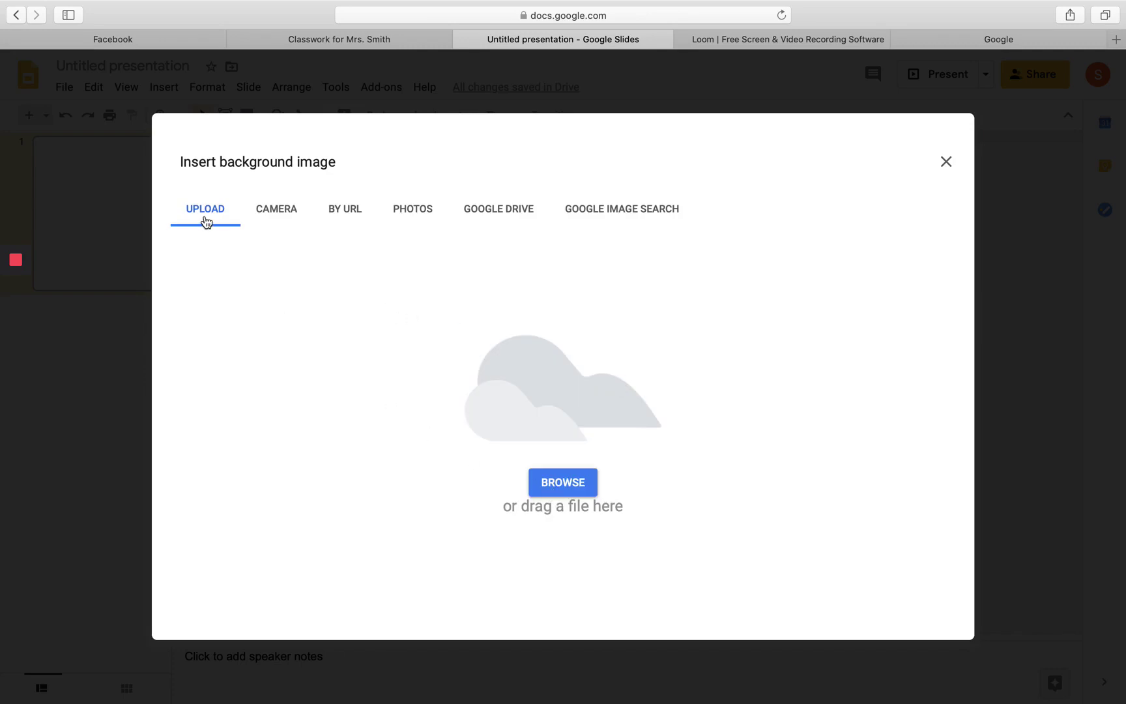
click(554, 489)
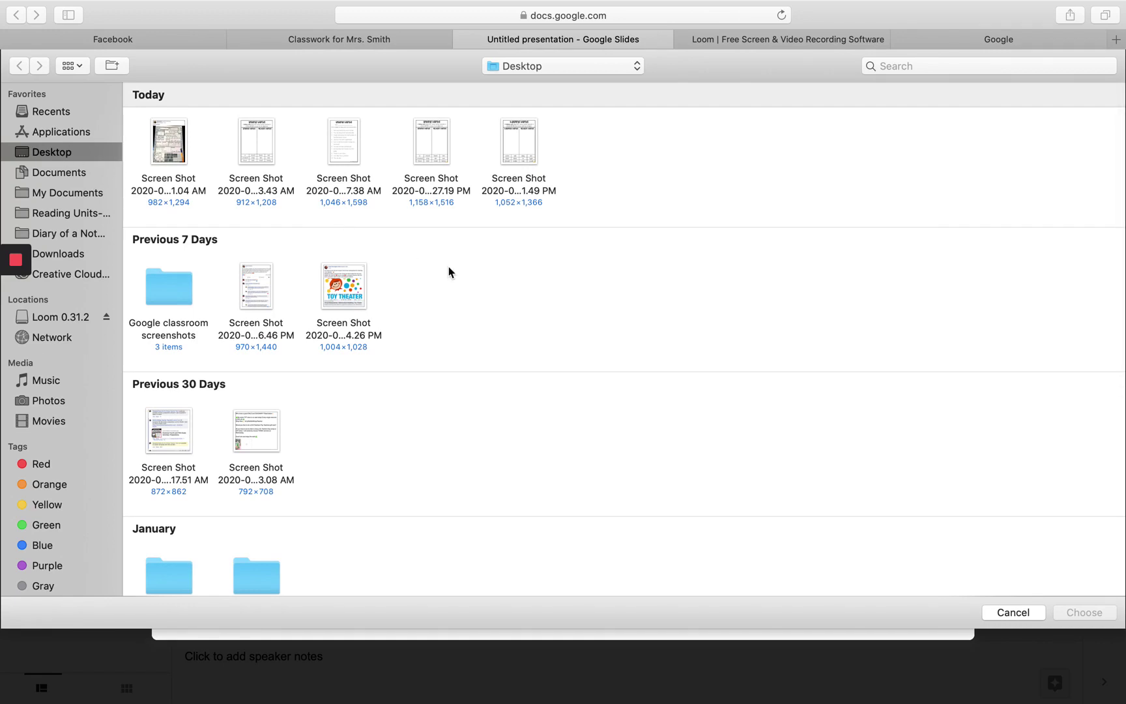
double_click(518, 143)
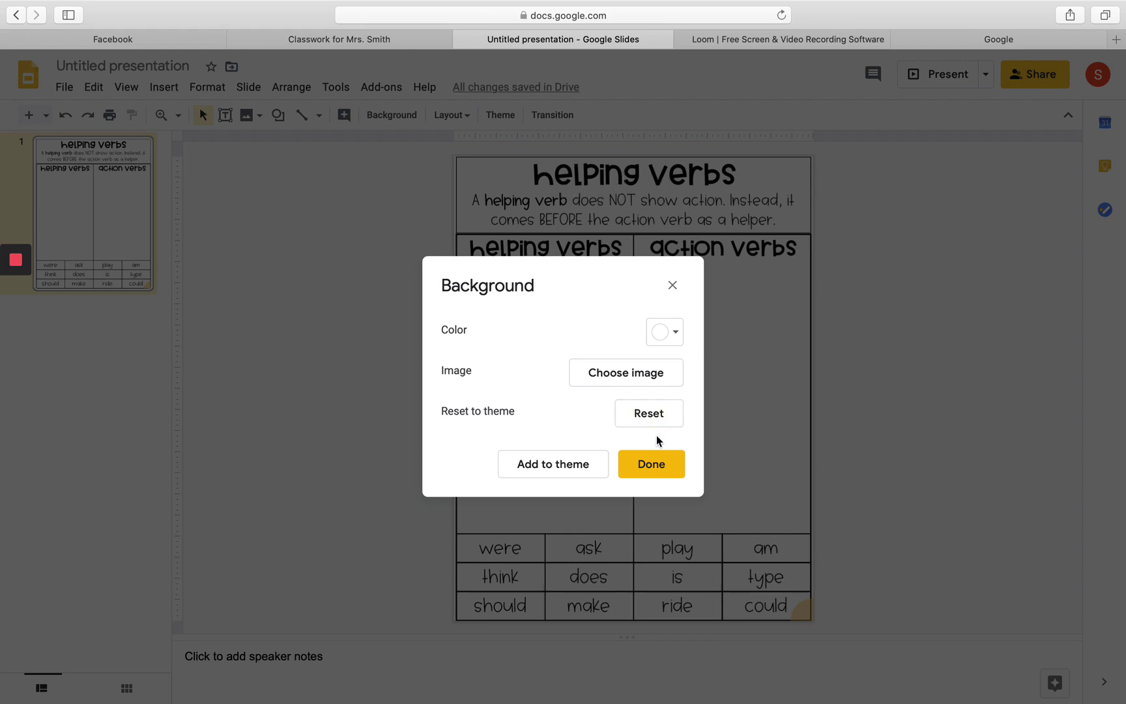
click(648, 464)
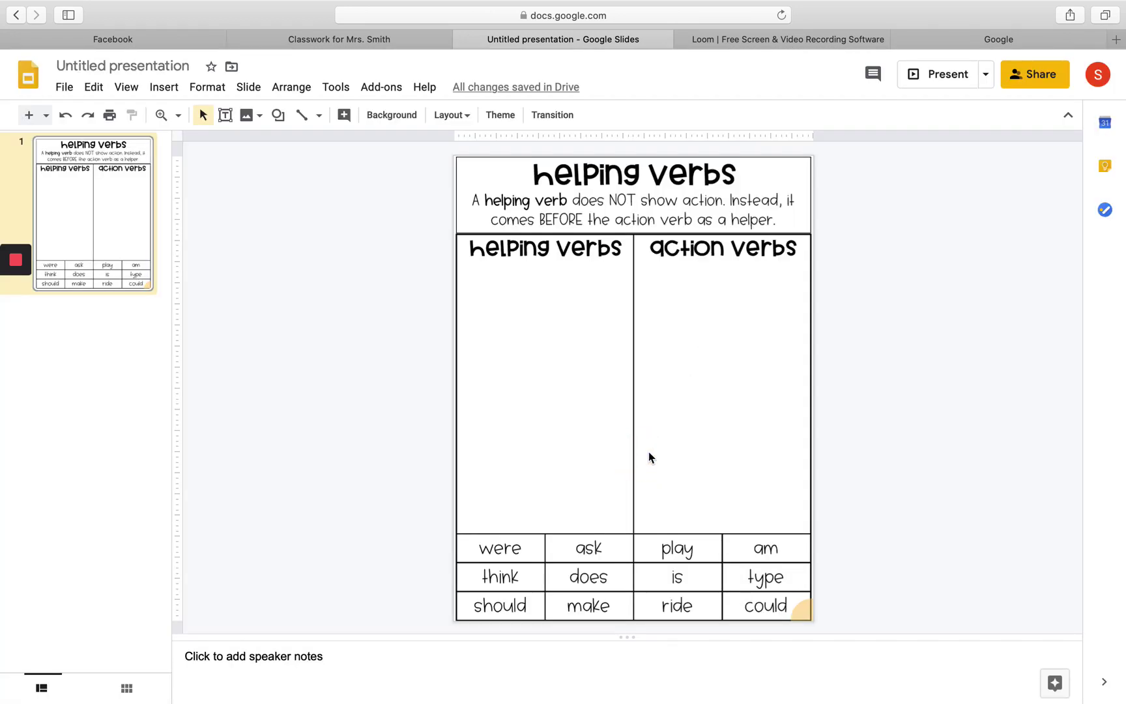